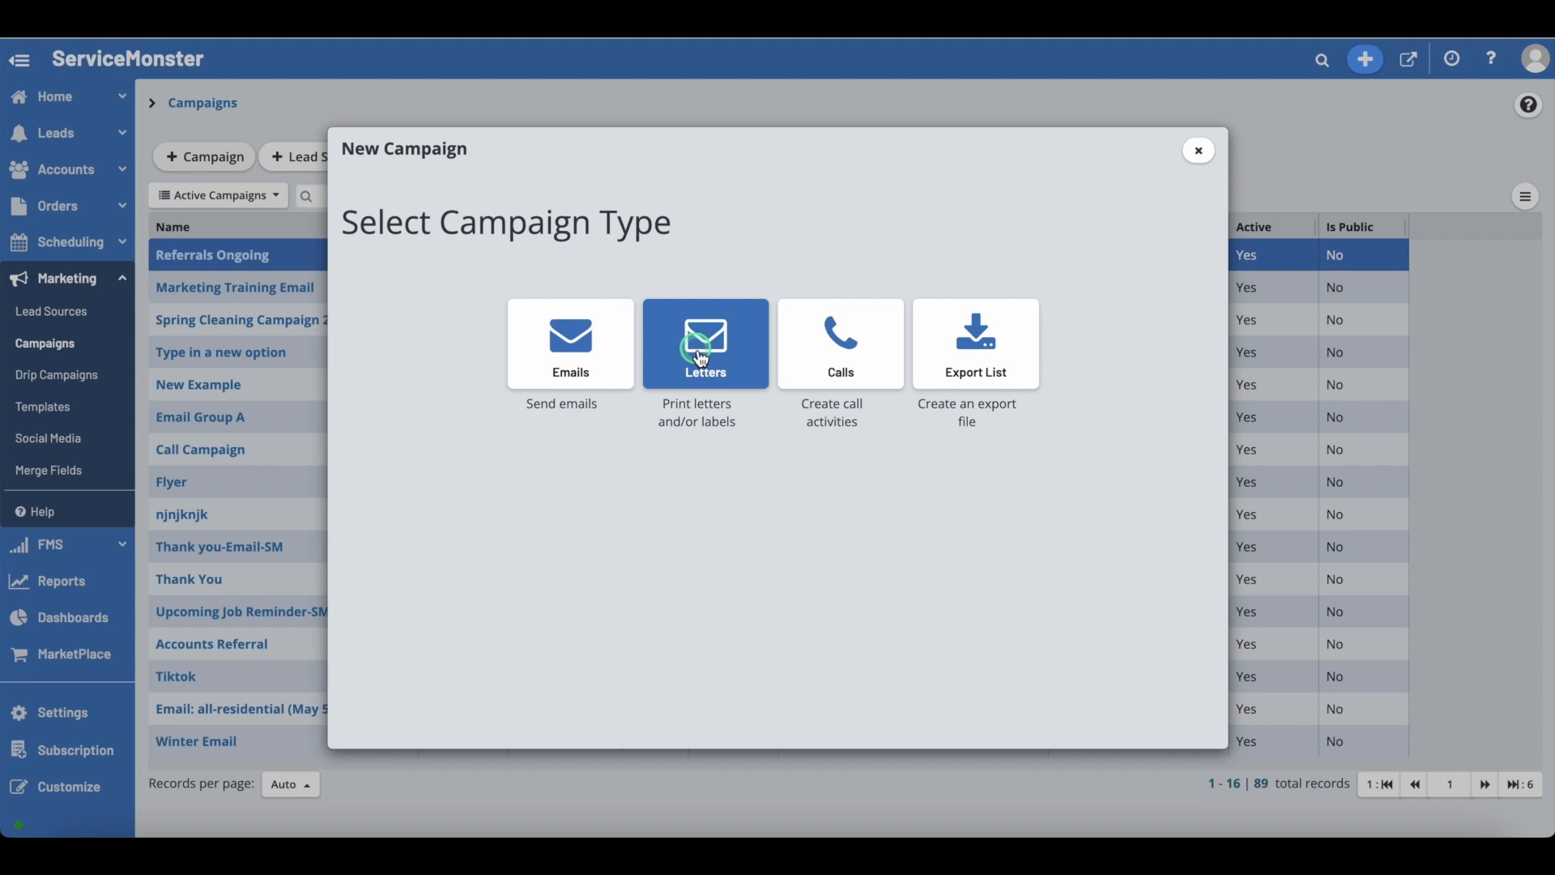
- Choose Emails as the type of the new campaign
click(840, 356)
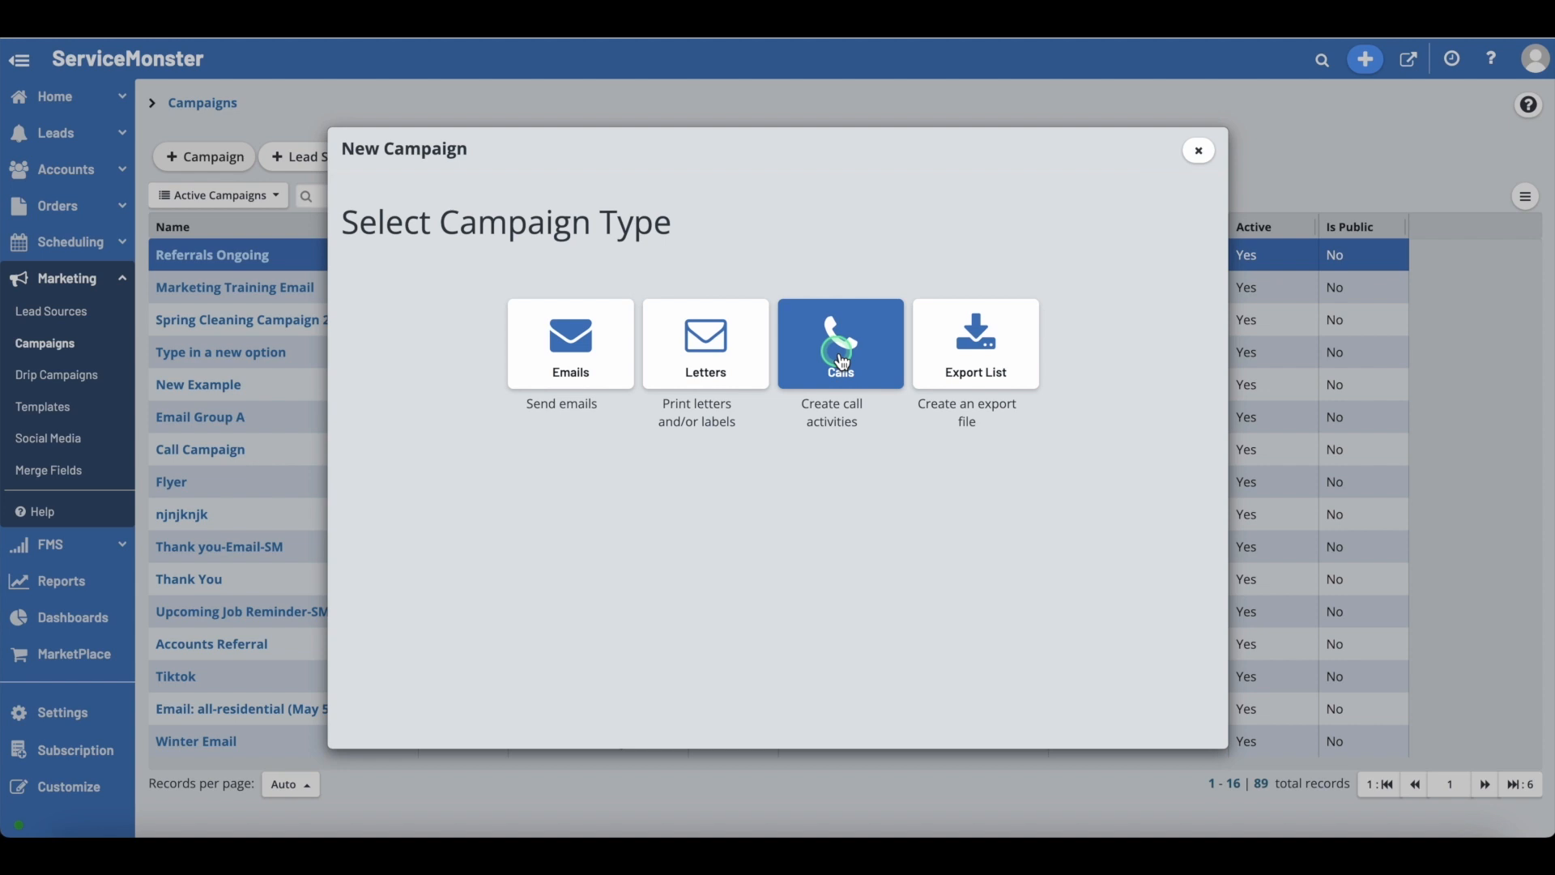
click(997, 358)
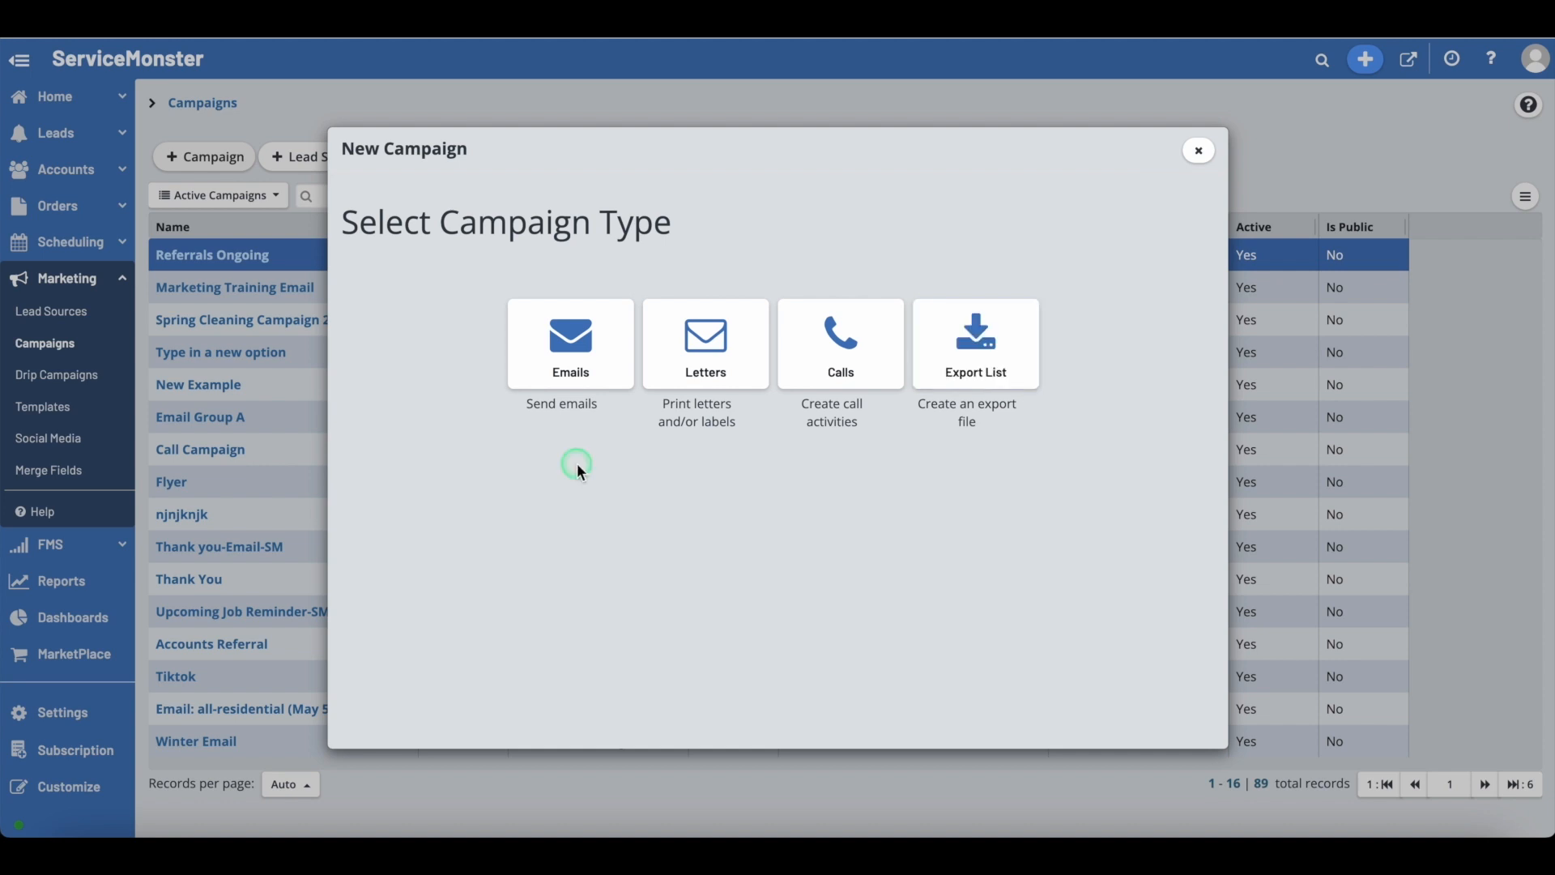
click(558, 358)
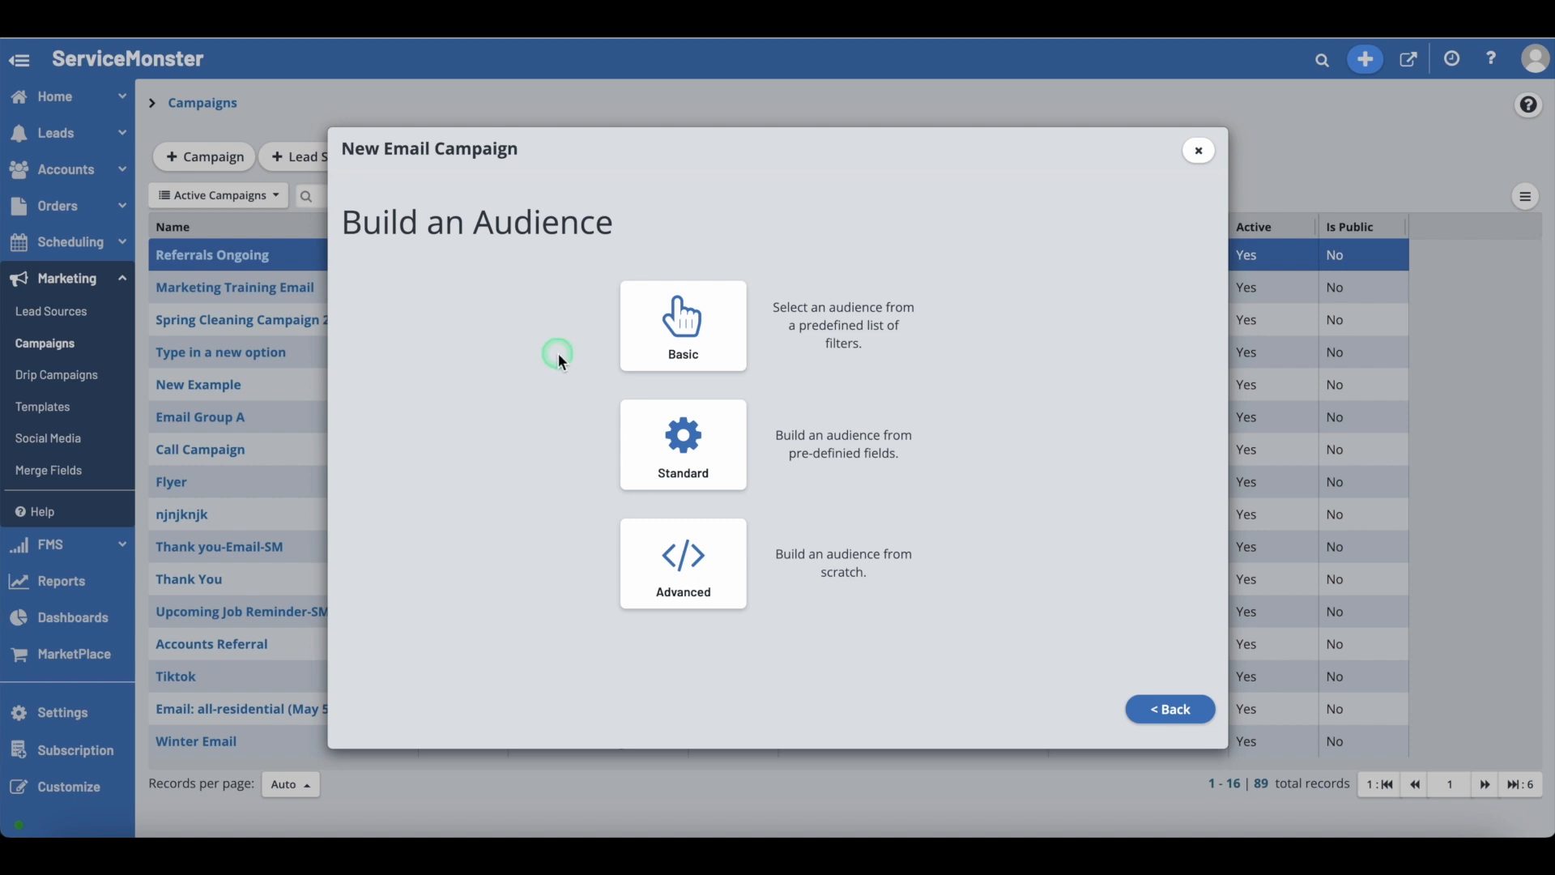
- Review the Basic predefined audiences and the Standard account filters available for building the email campaign's audience
click(685, 345)
click(675, 468)
click(681, 569)
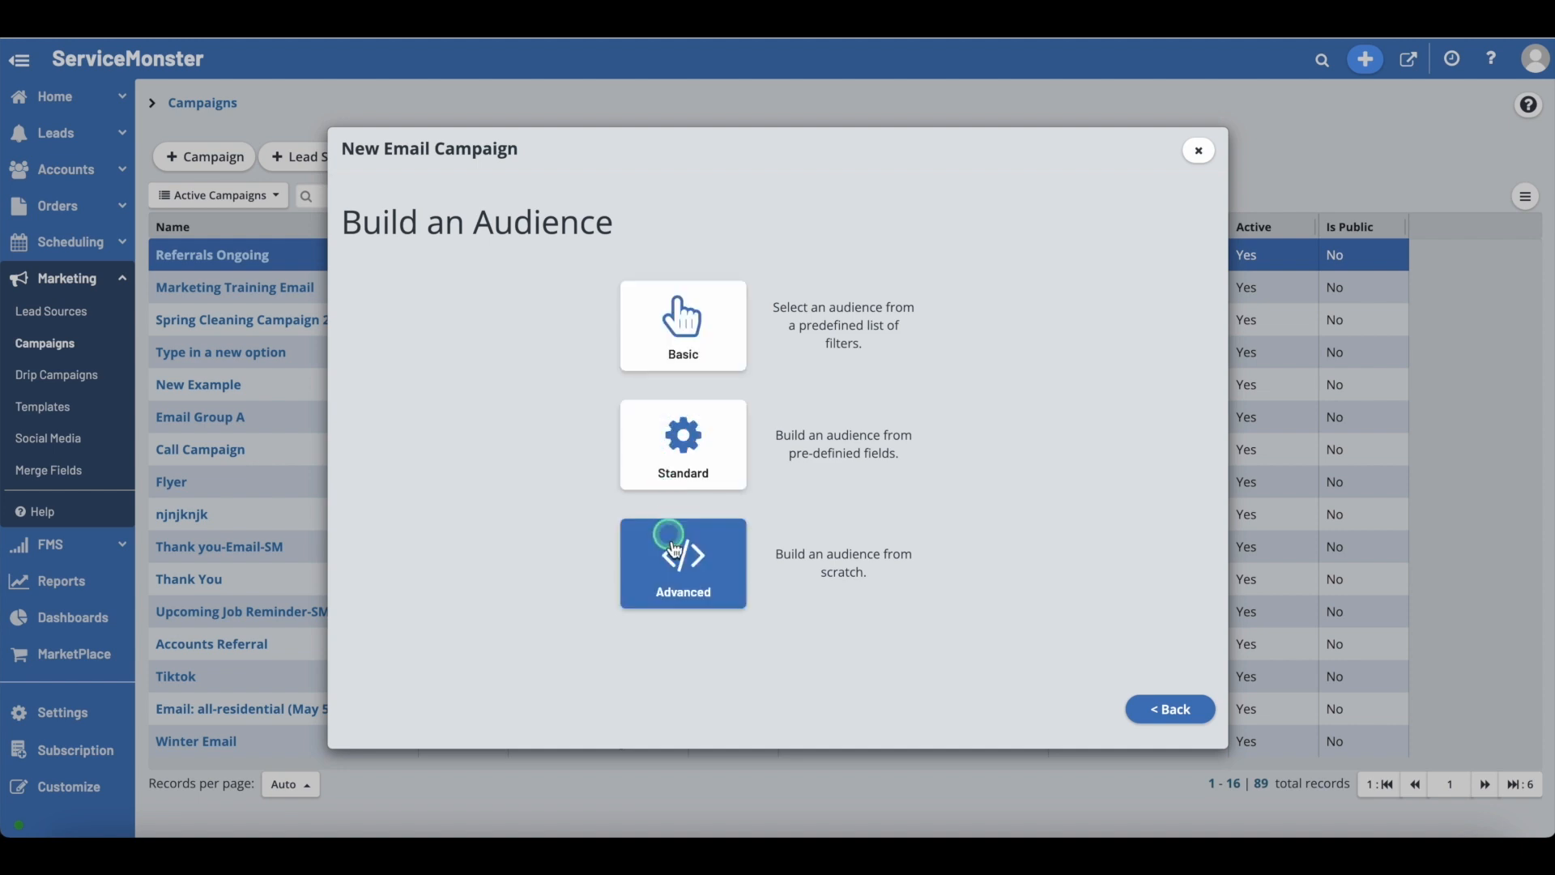
click(680, 342)
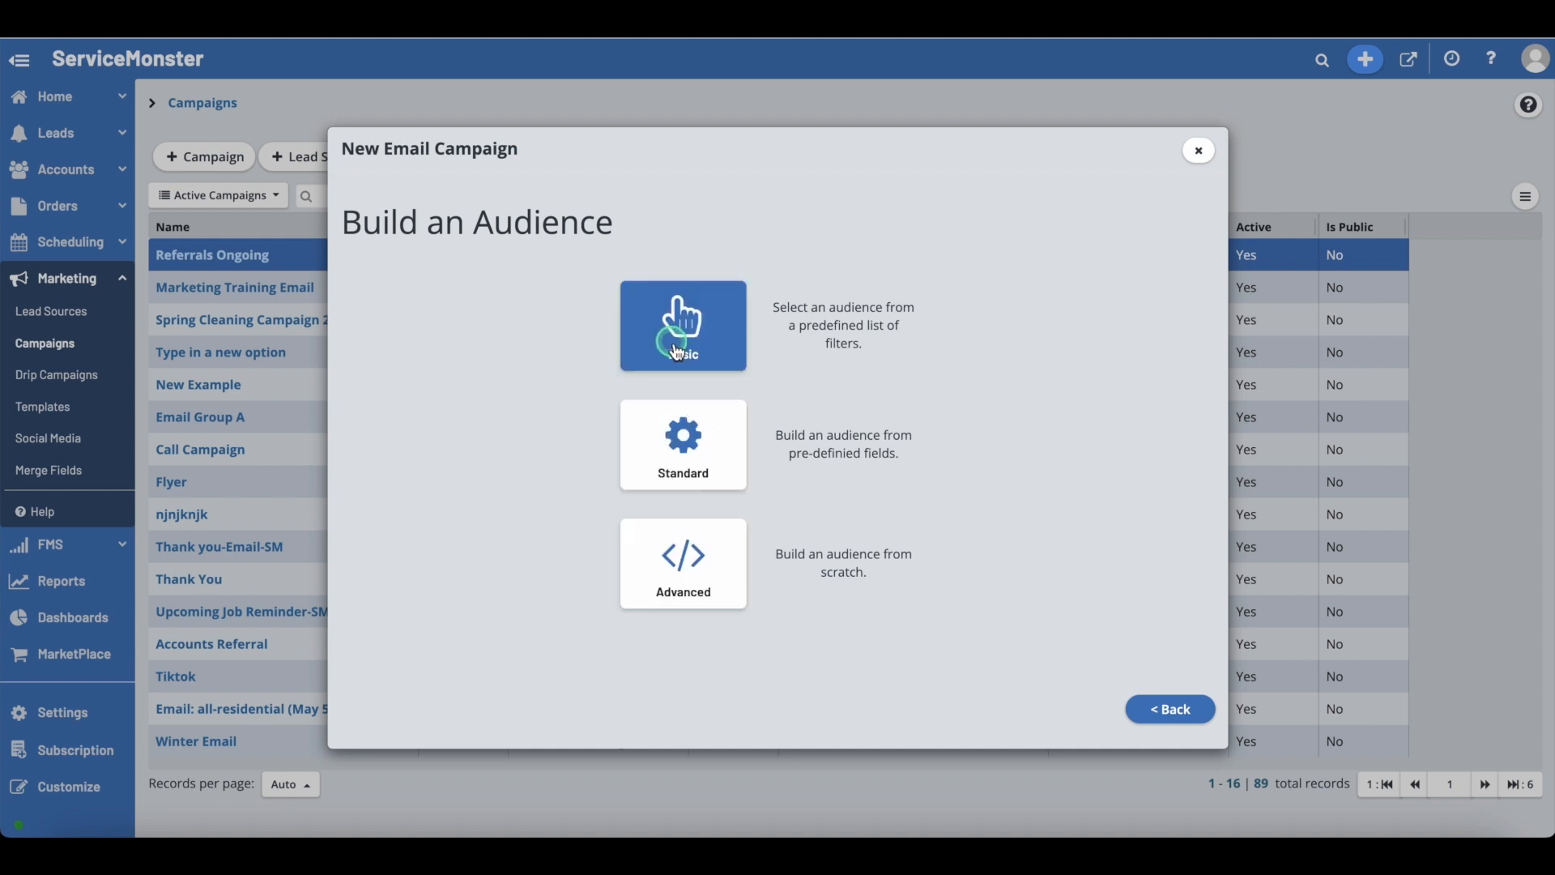
click(689, 366)
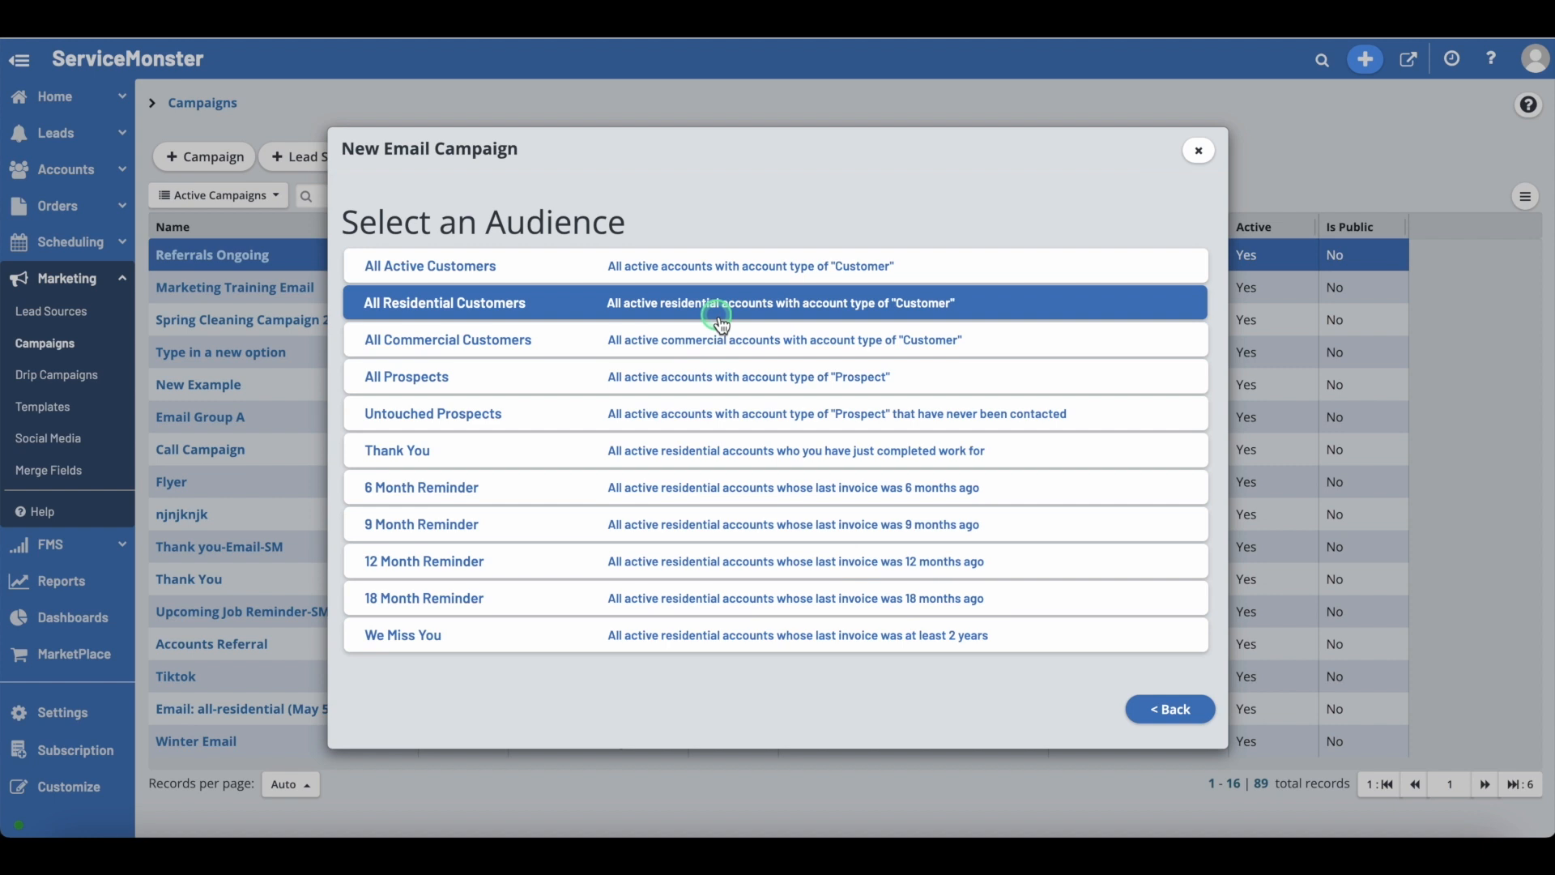
click(713, 268)
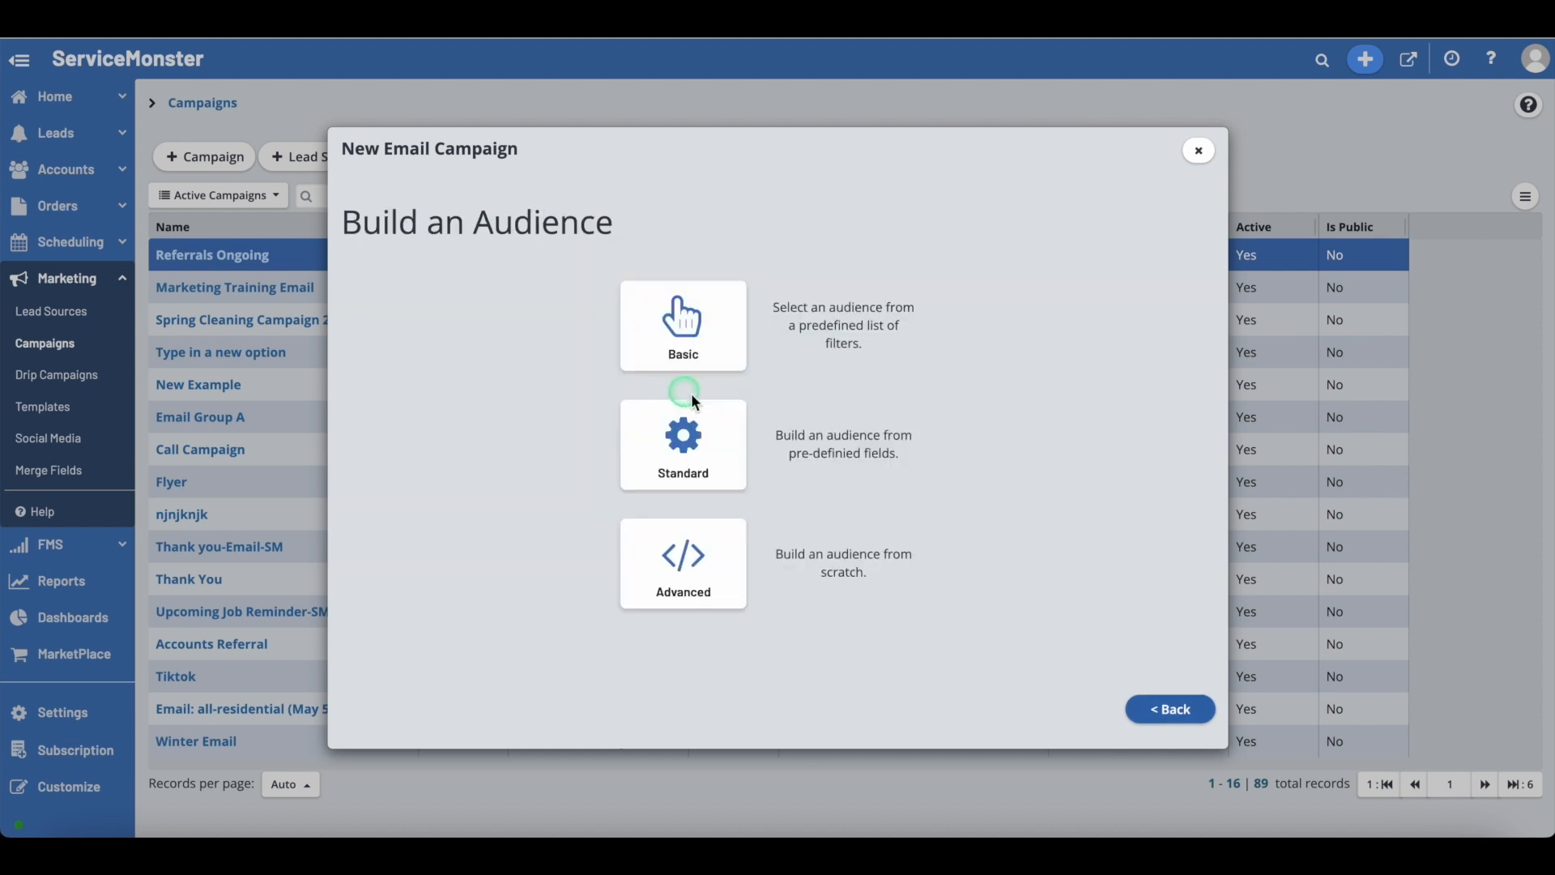
click(694, 459)
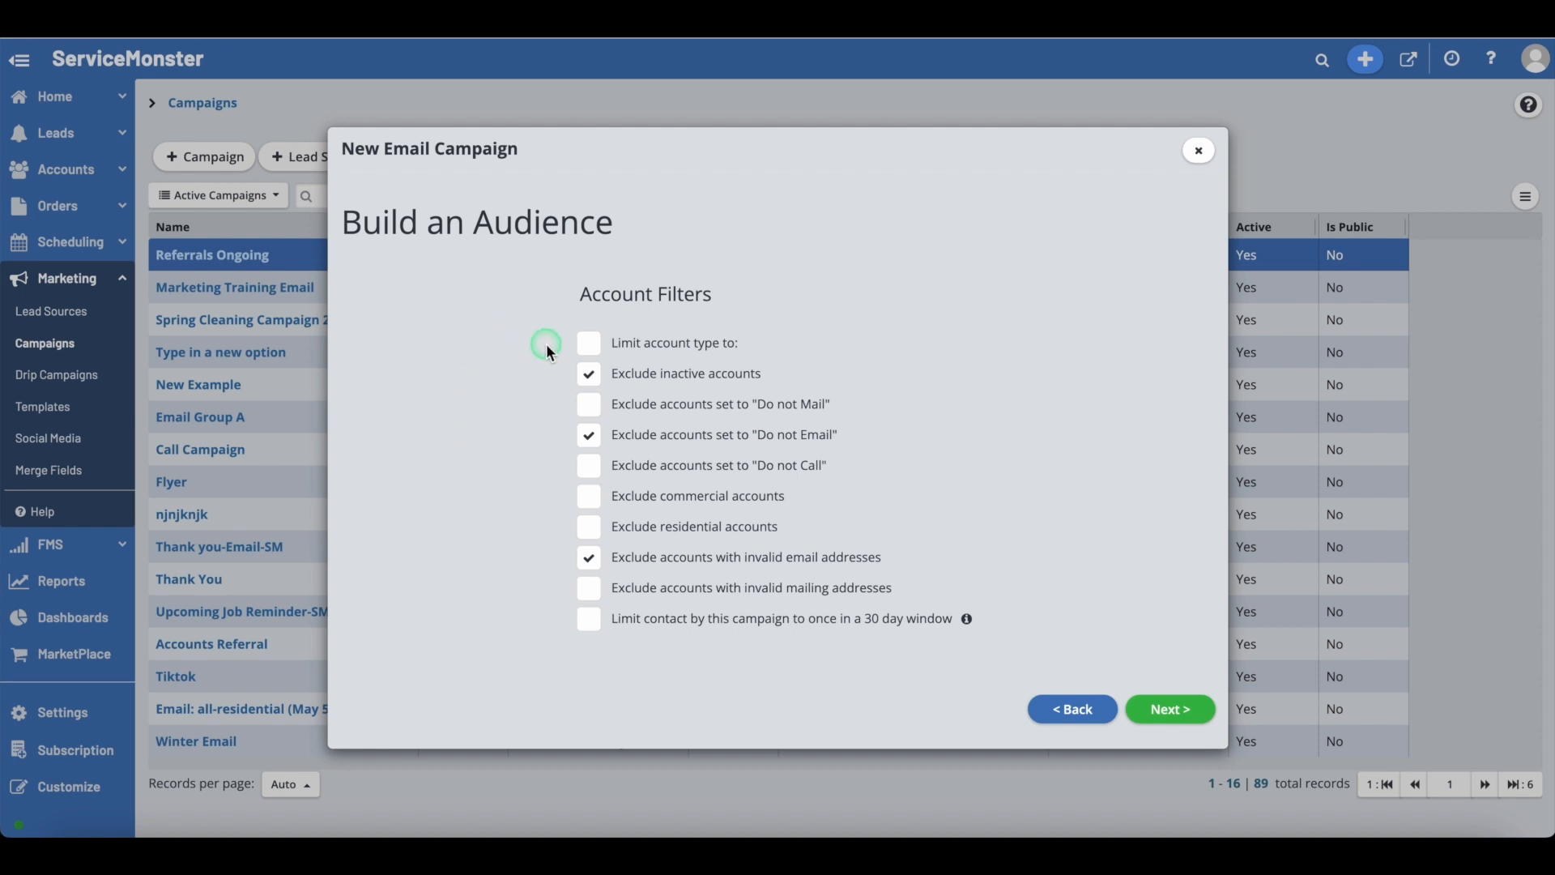
click(1068, 717)
- Choose the Advanced audience option and start adding a condition in the Campaign Filter Builder
click(682, 566)
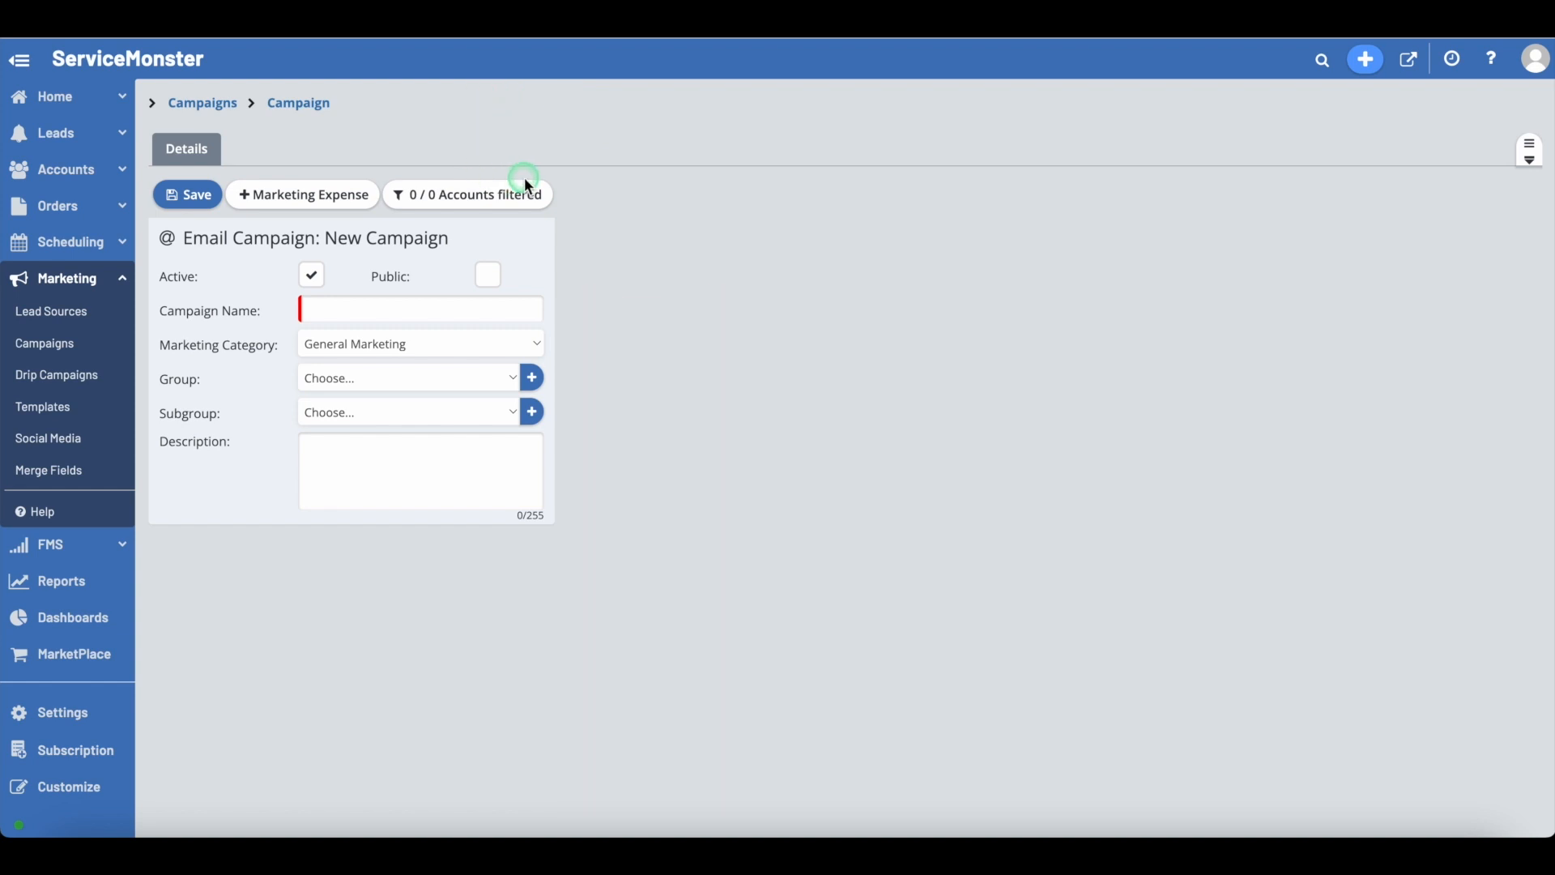
click(516, 197)
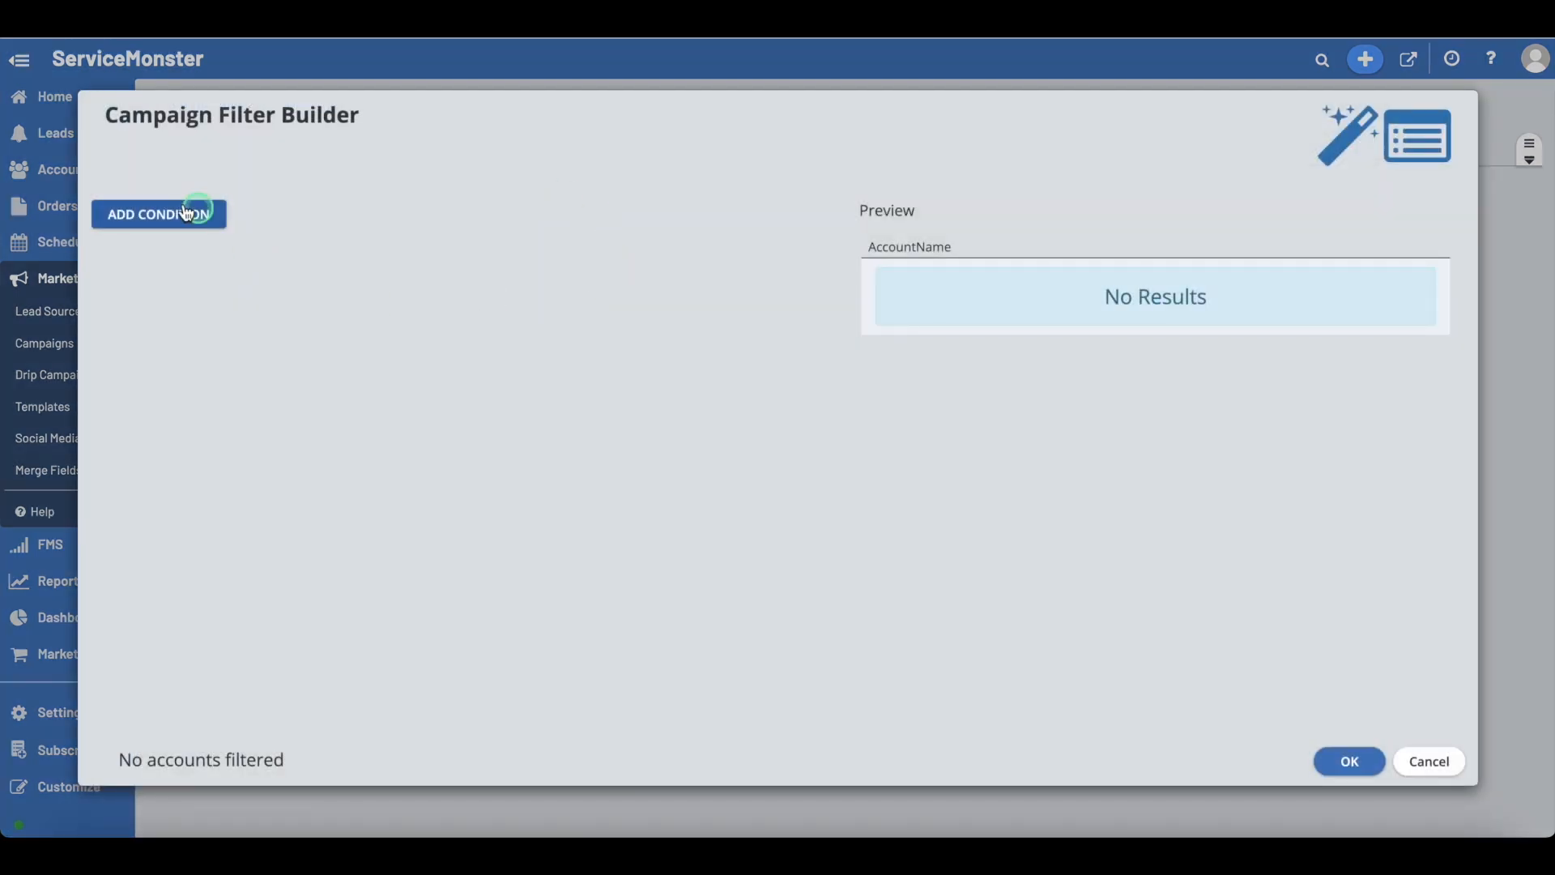
click(139, 215)
click(341, 279)
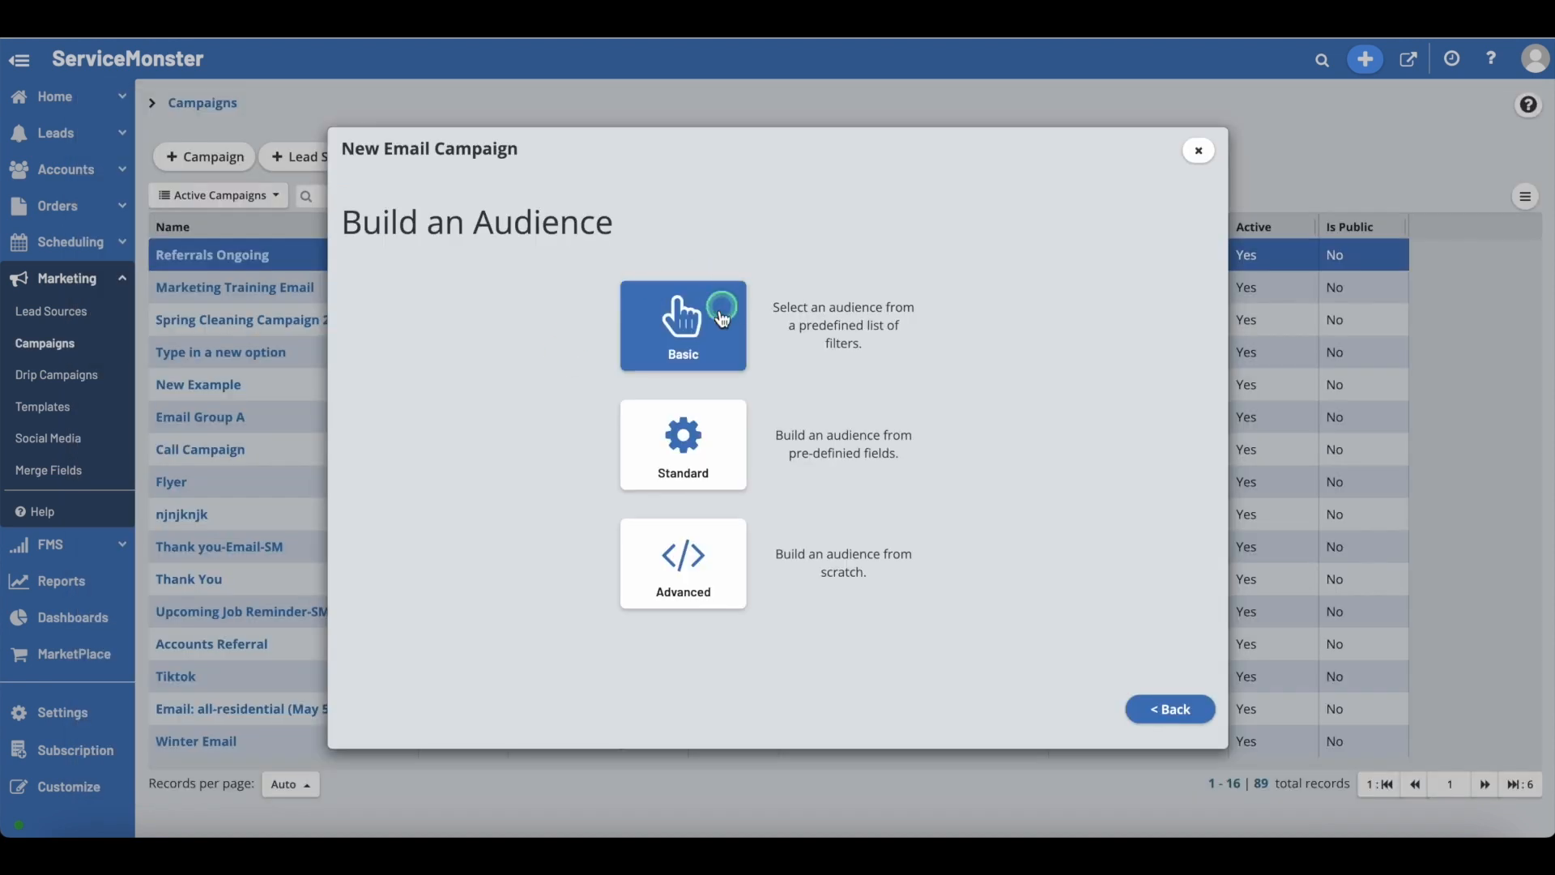
- Build the email campaign's audience from the Basic filter All Active Customers and accept the filtered accounts
click(713, 312)
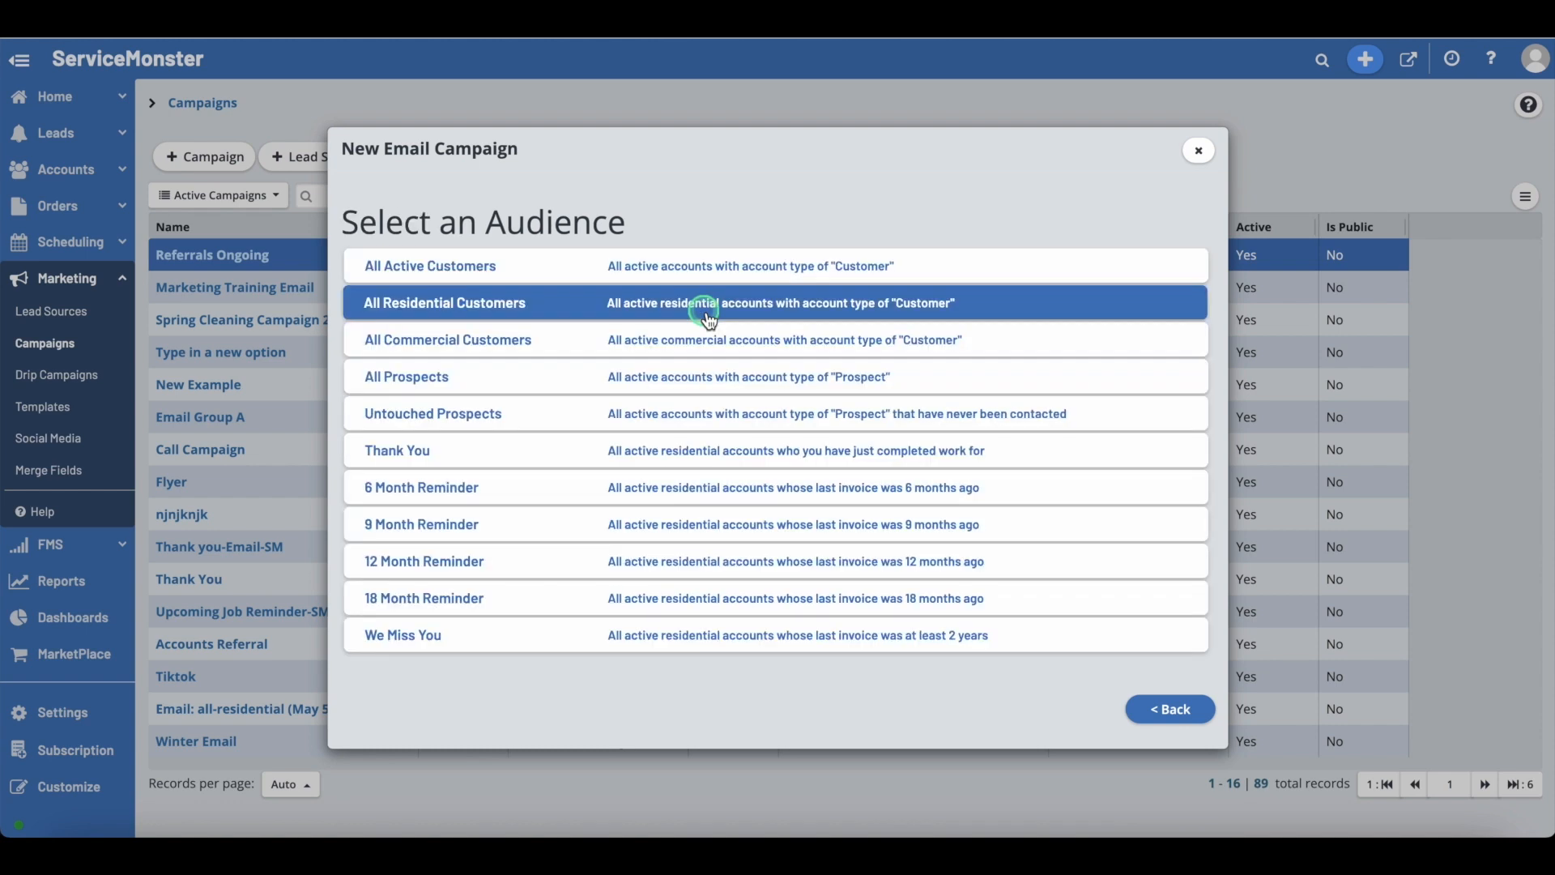
click(558, 272)
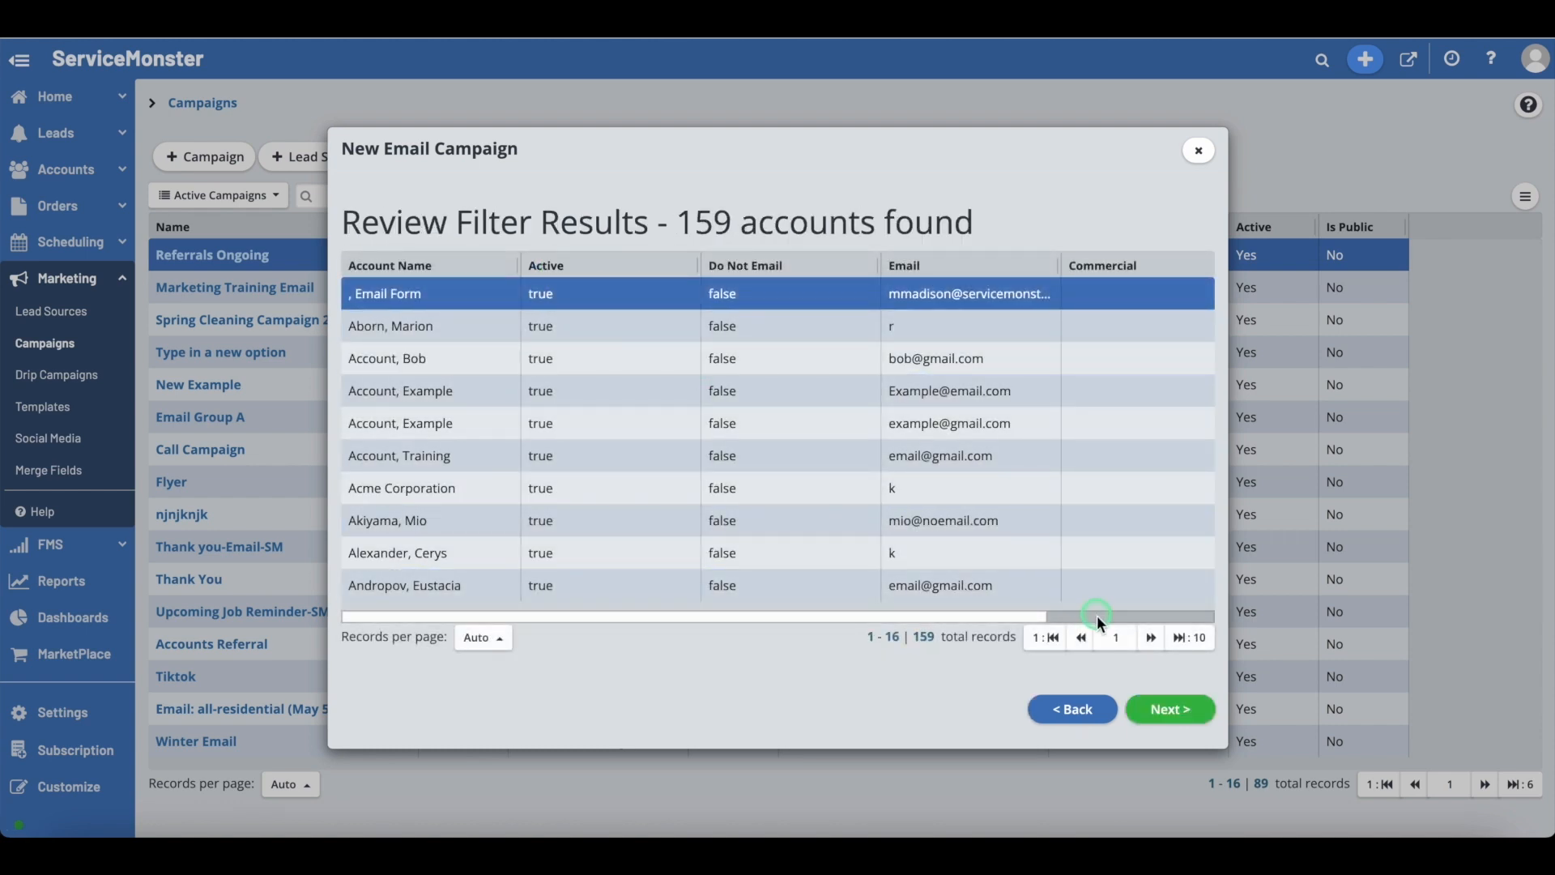
click(1172, 713)
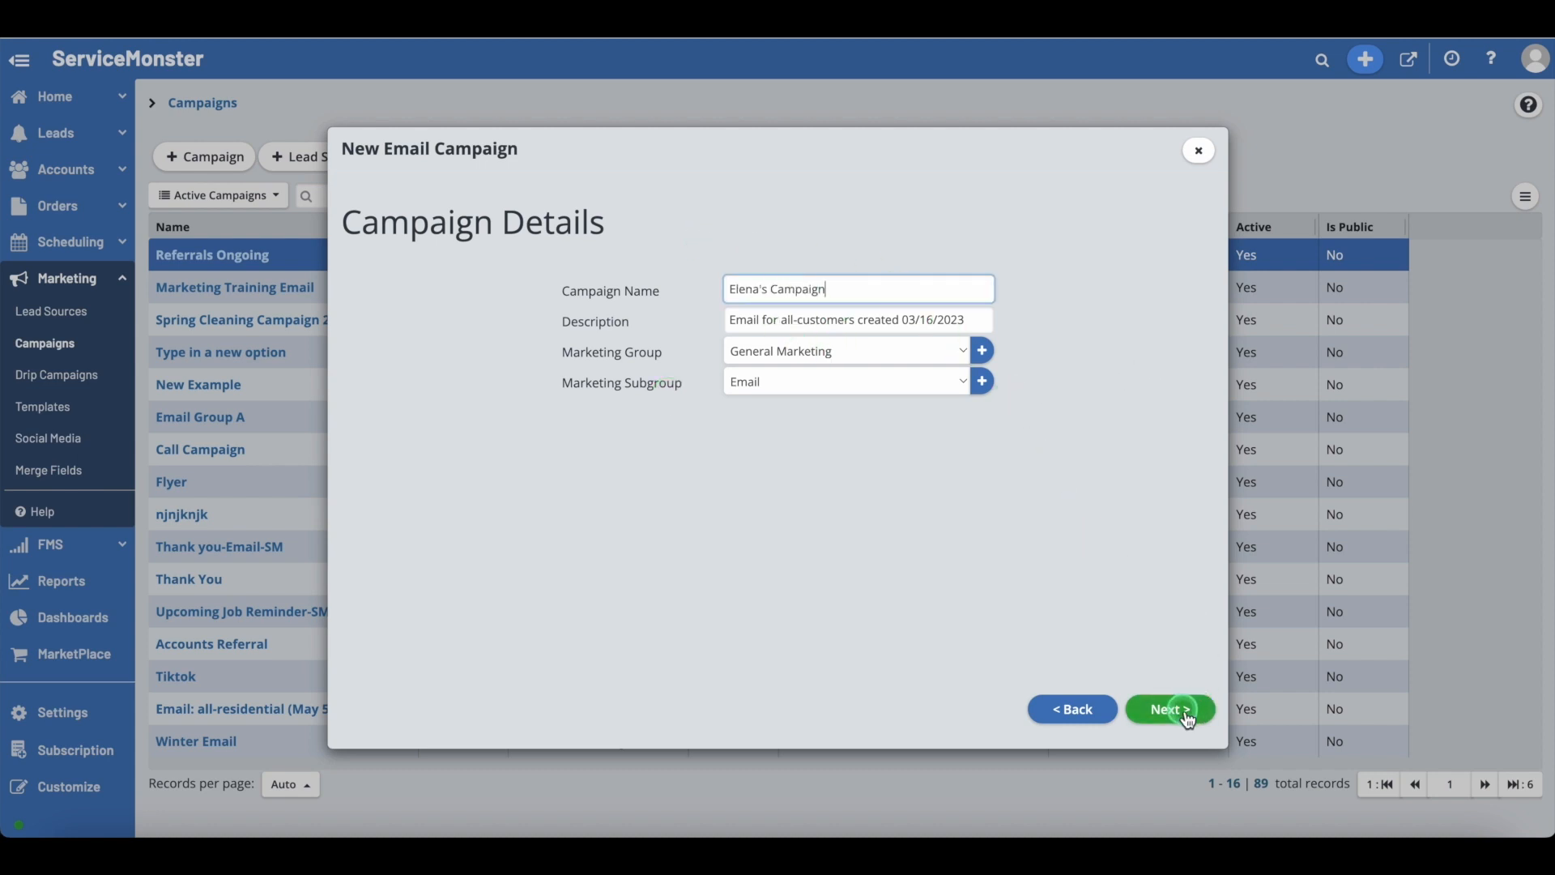
- Name the email campaign with the creator's first name followed by "Campaign" and save it for on-demand execution
click(1187, 717)
click(744, 418)
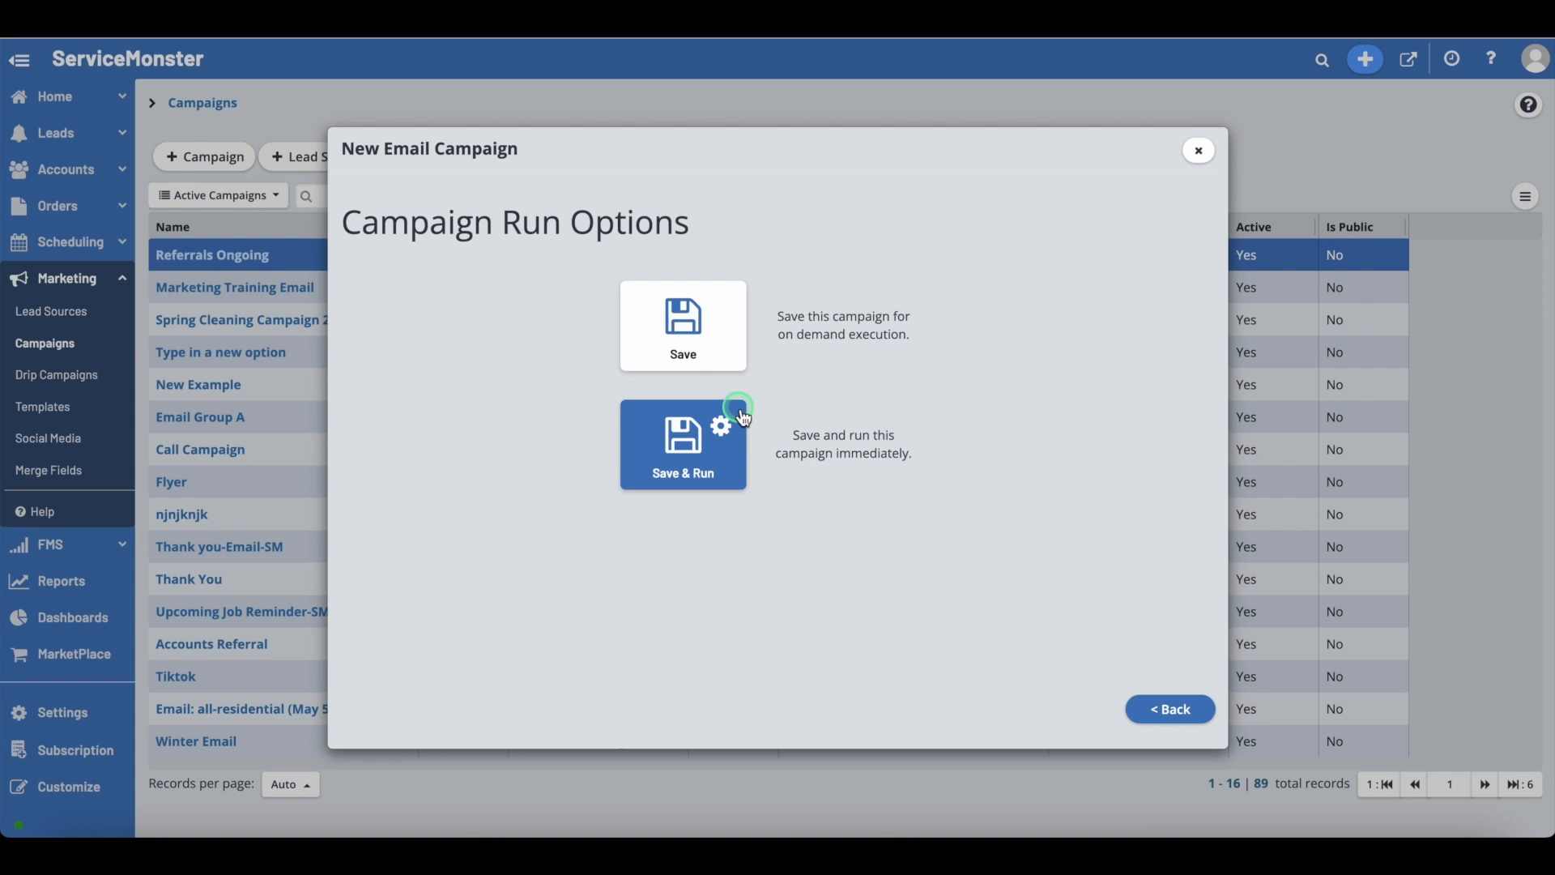
click(700, 330)
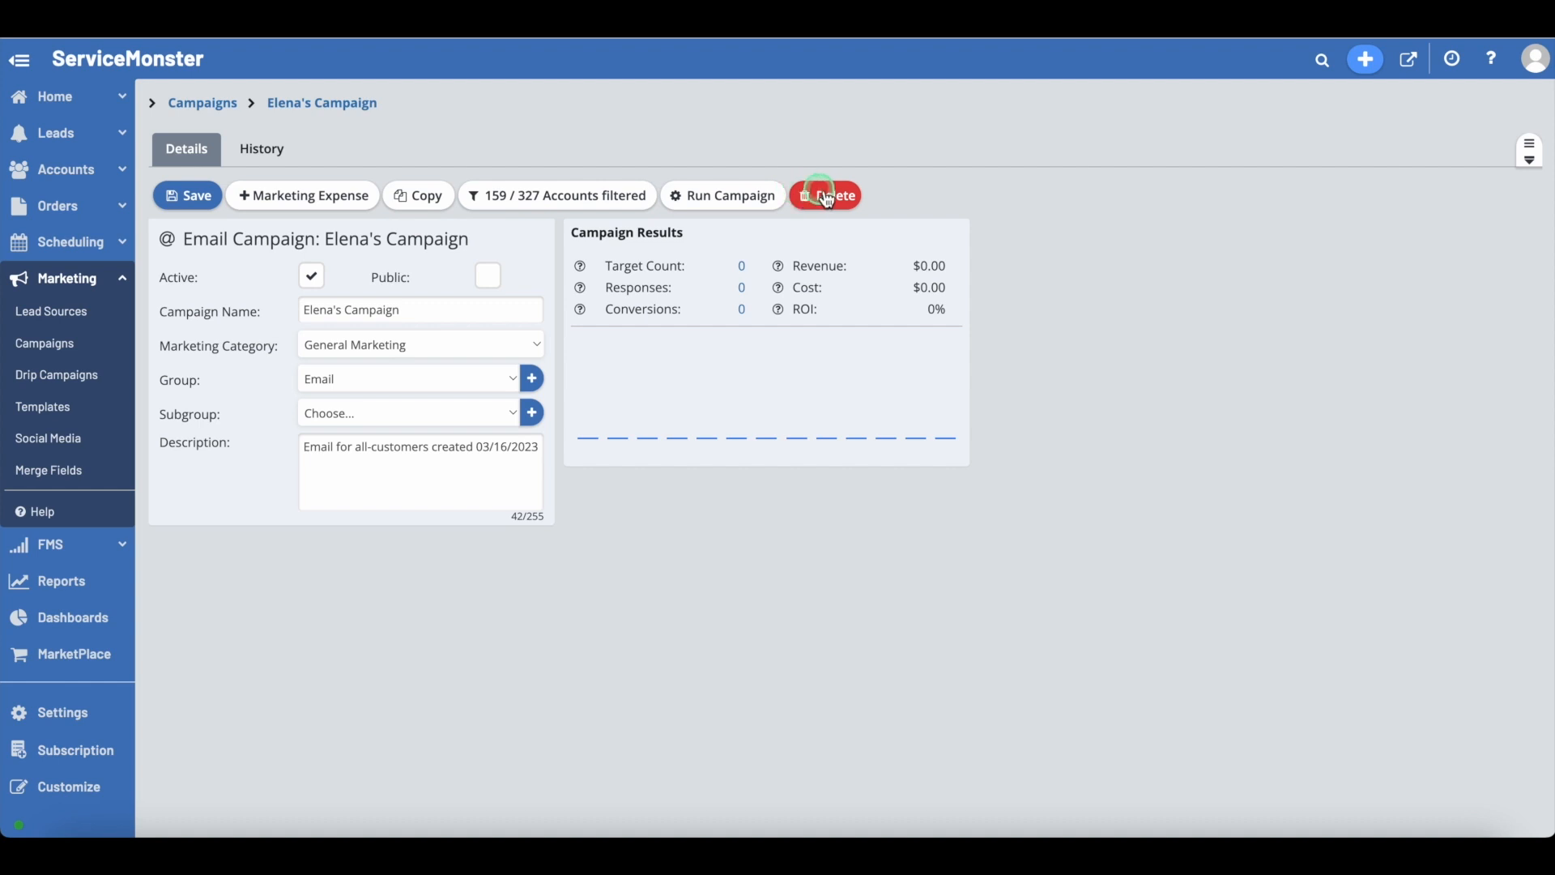
- Check the email campaign's history, return to its details and save the campaign
click(267, 152)
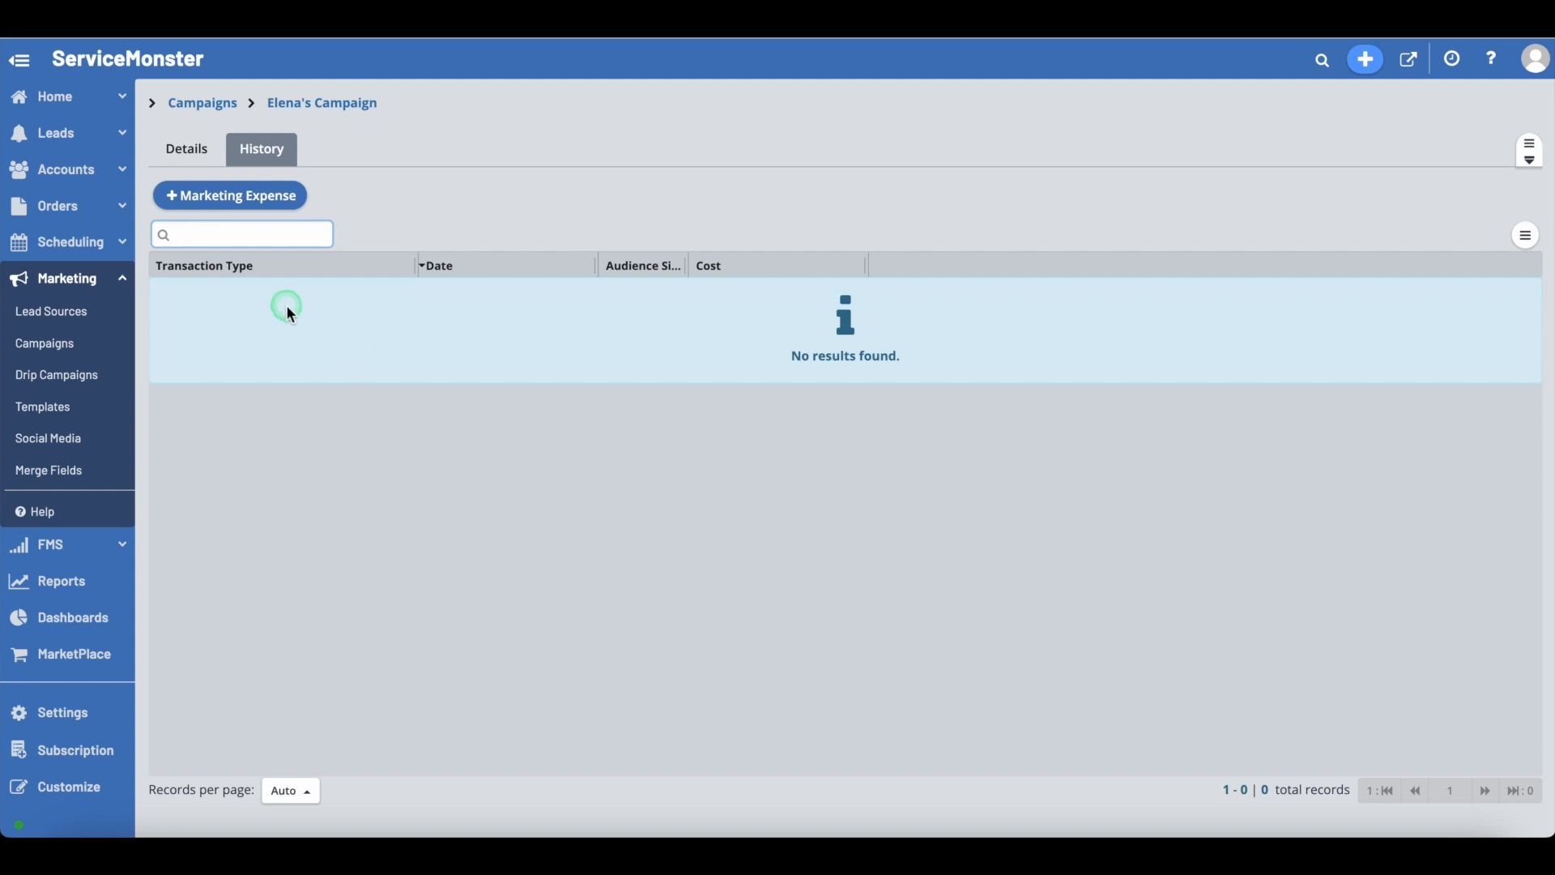
click(191, 150)
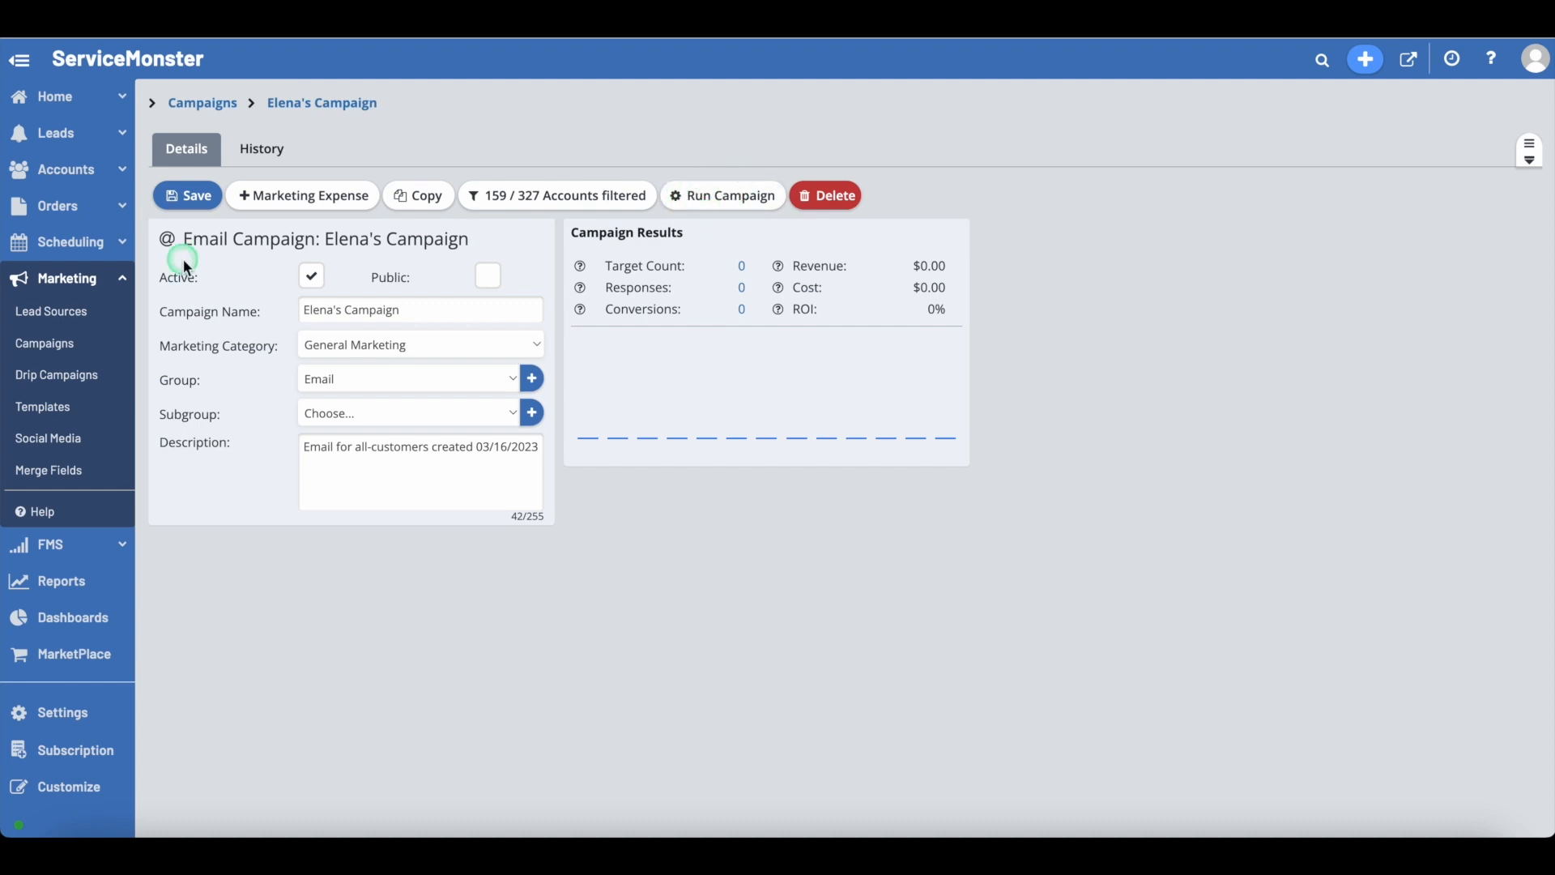
click(207, 177)
click(210, 191)
click(729, 519)
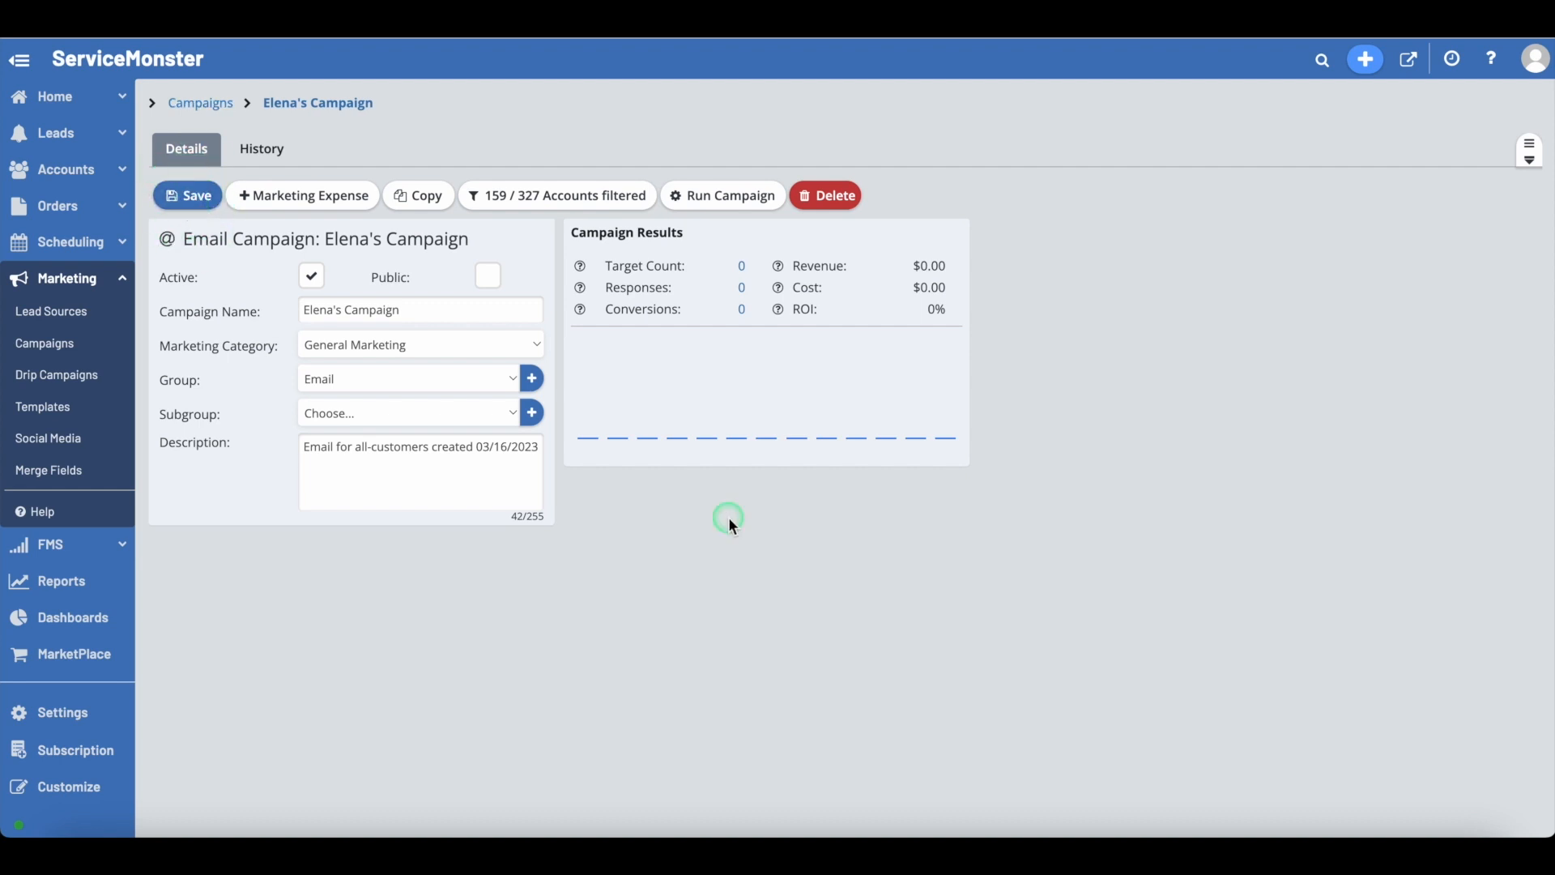
- Open the run options of the email campaign and choose Send Email
click(707, 196)
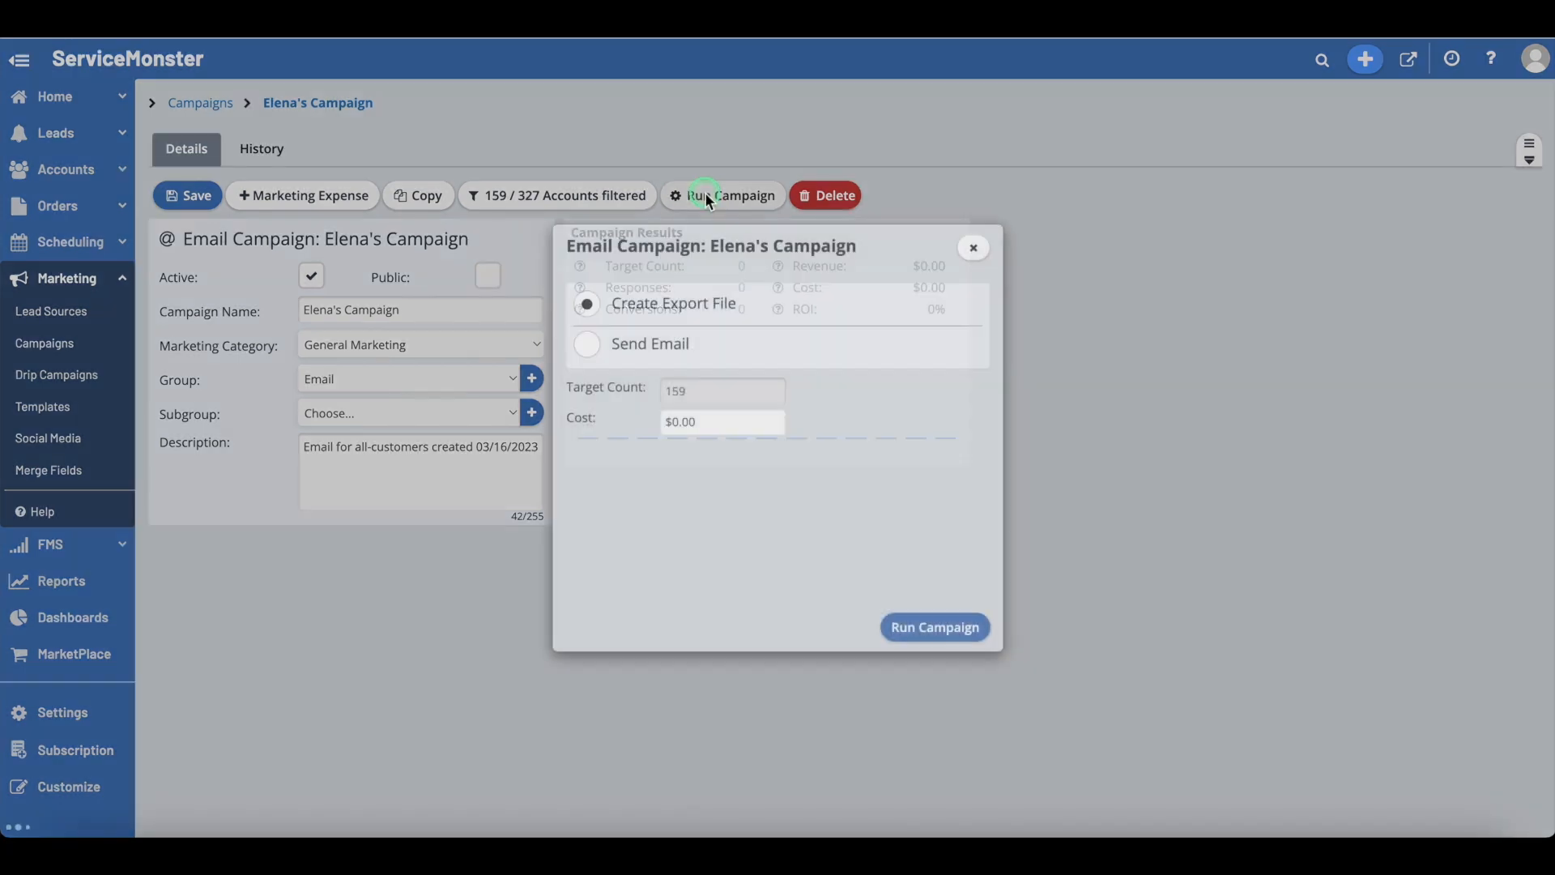
click(625, 469)
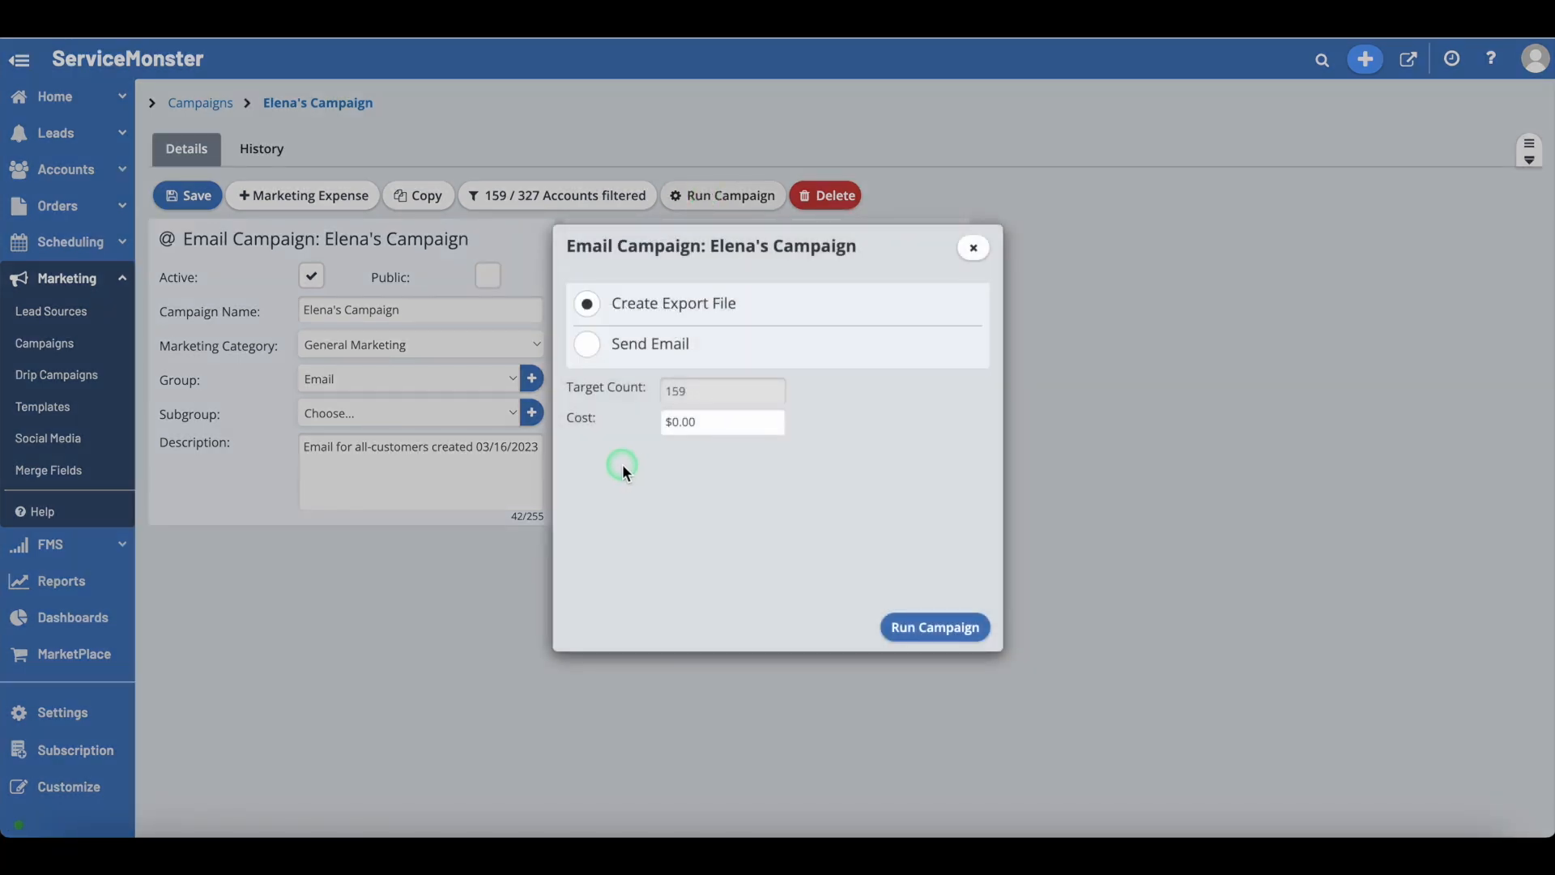
click(589, 345)
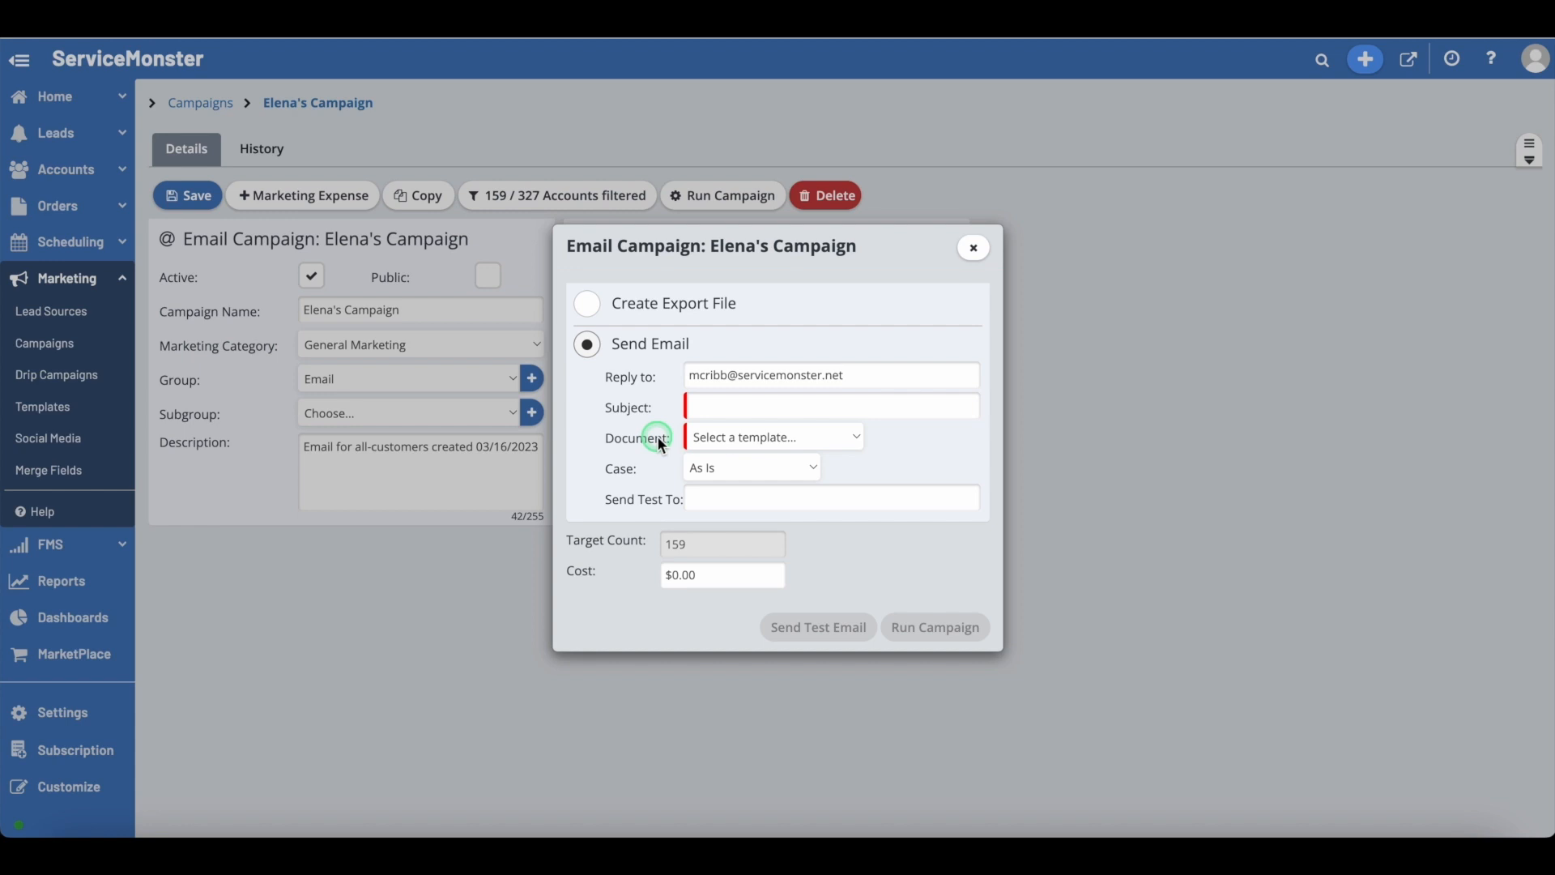
- Look through the available document templates and the letter case options for the email
click(857, 436)
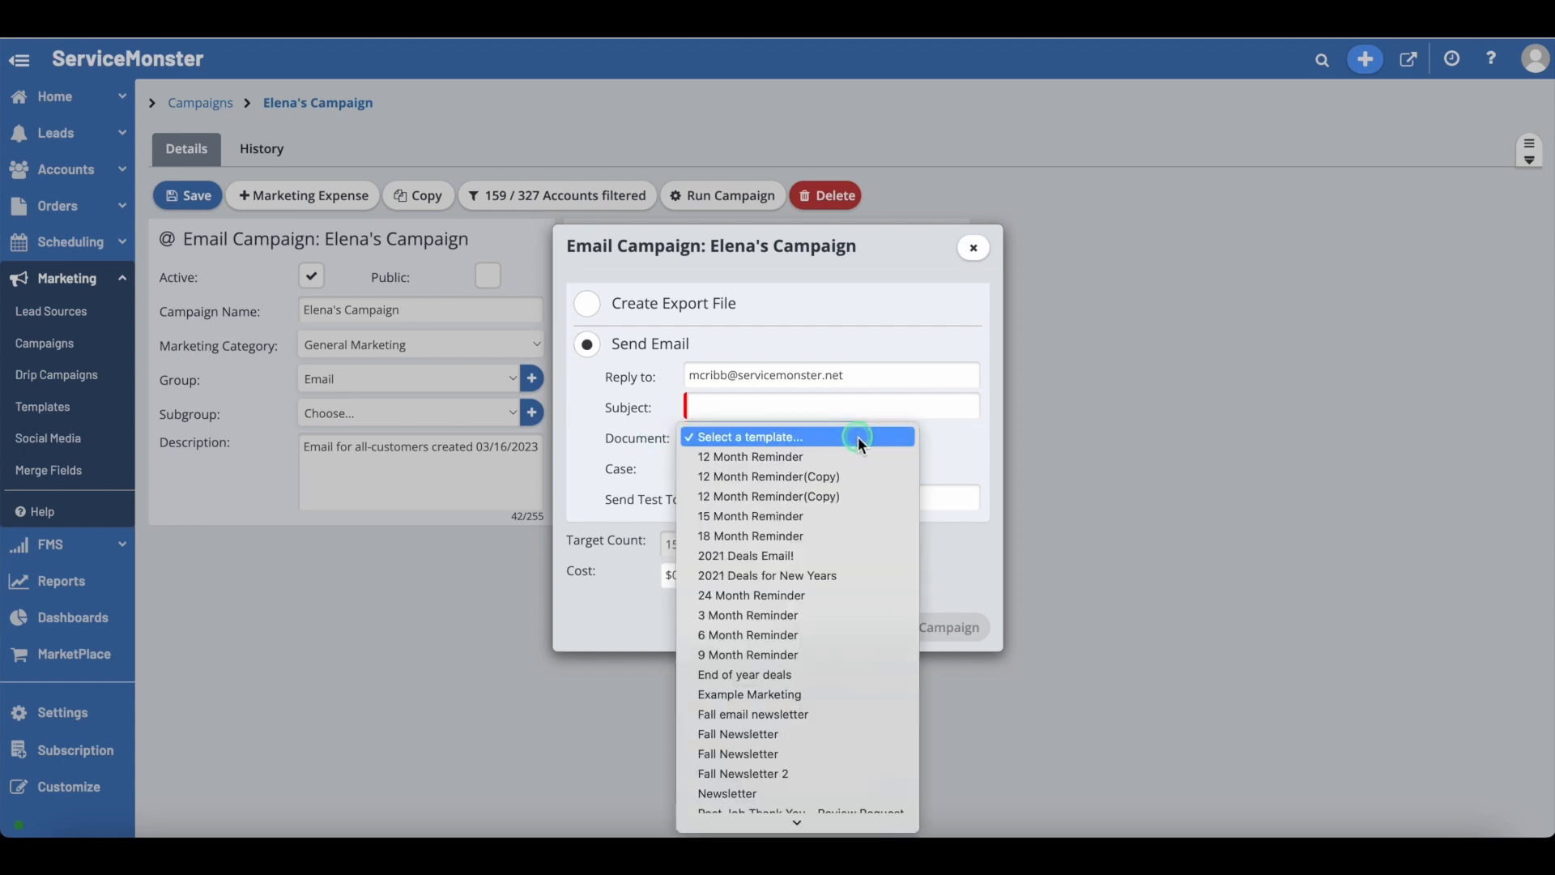
click(828, 435)
click(597, 474)
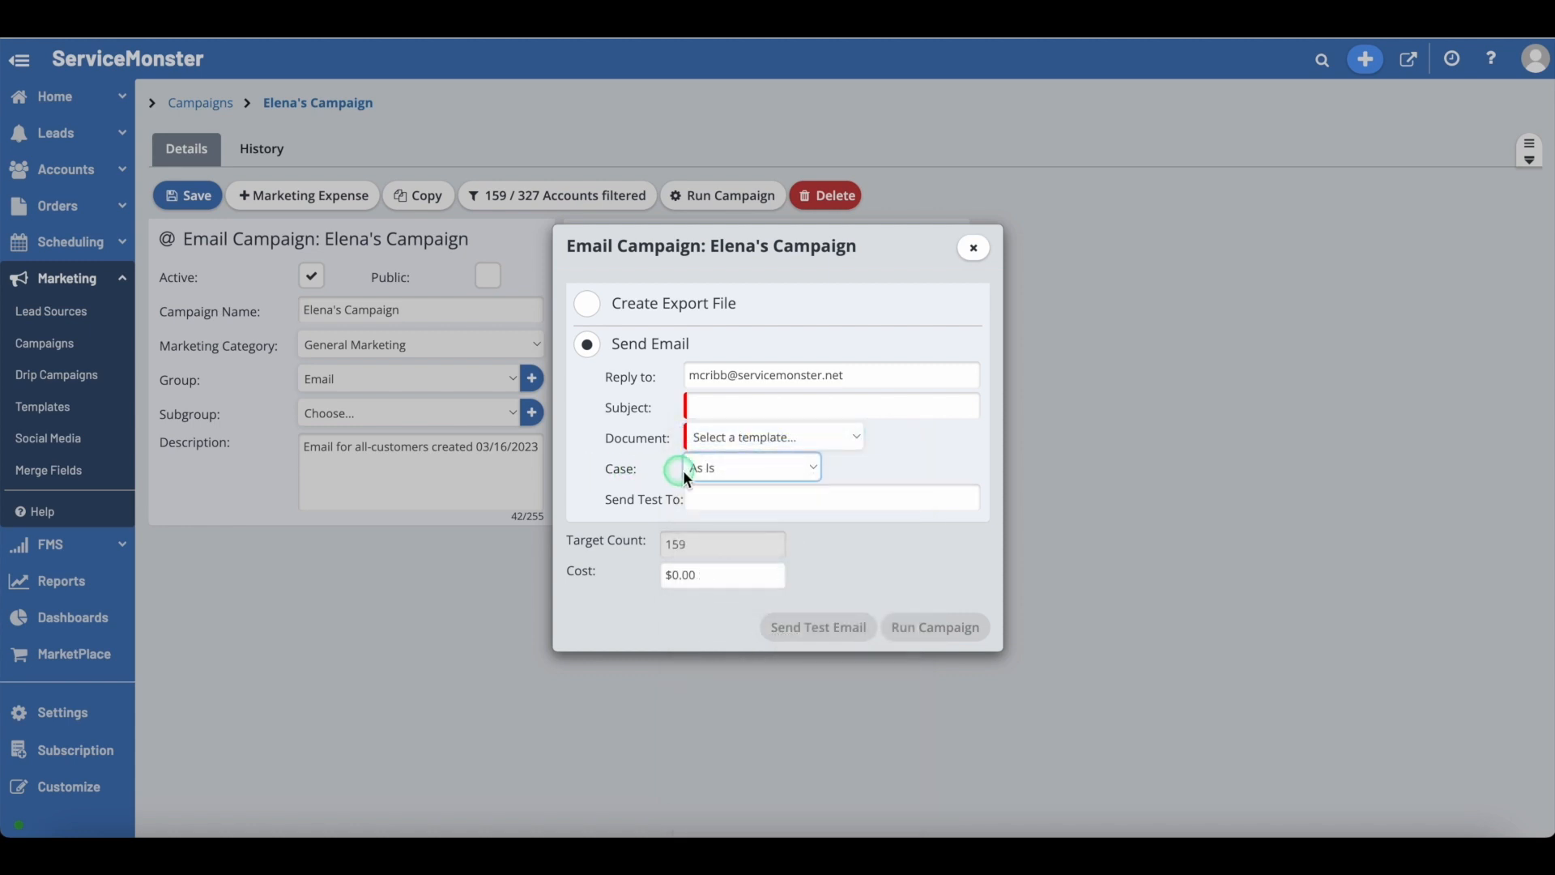
click(755, 474)
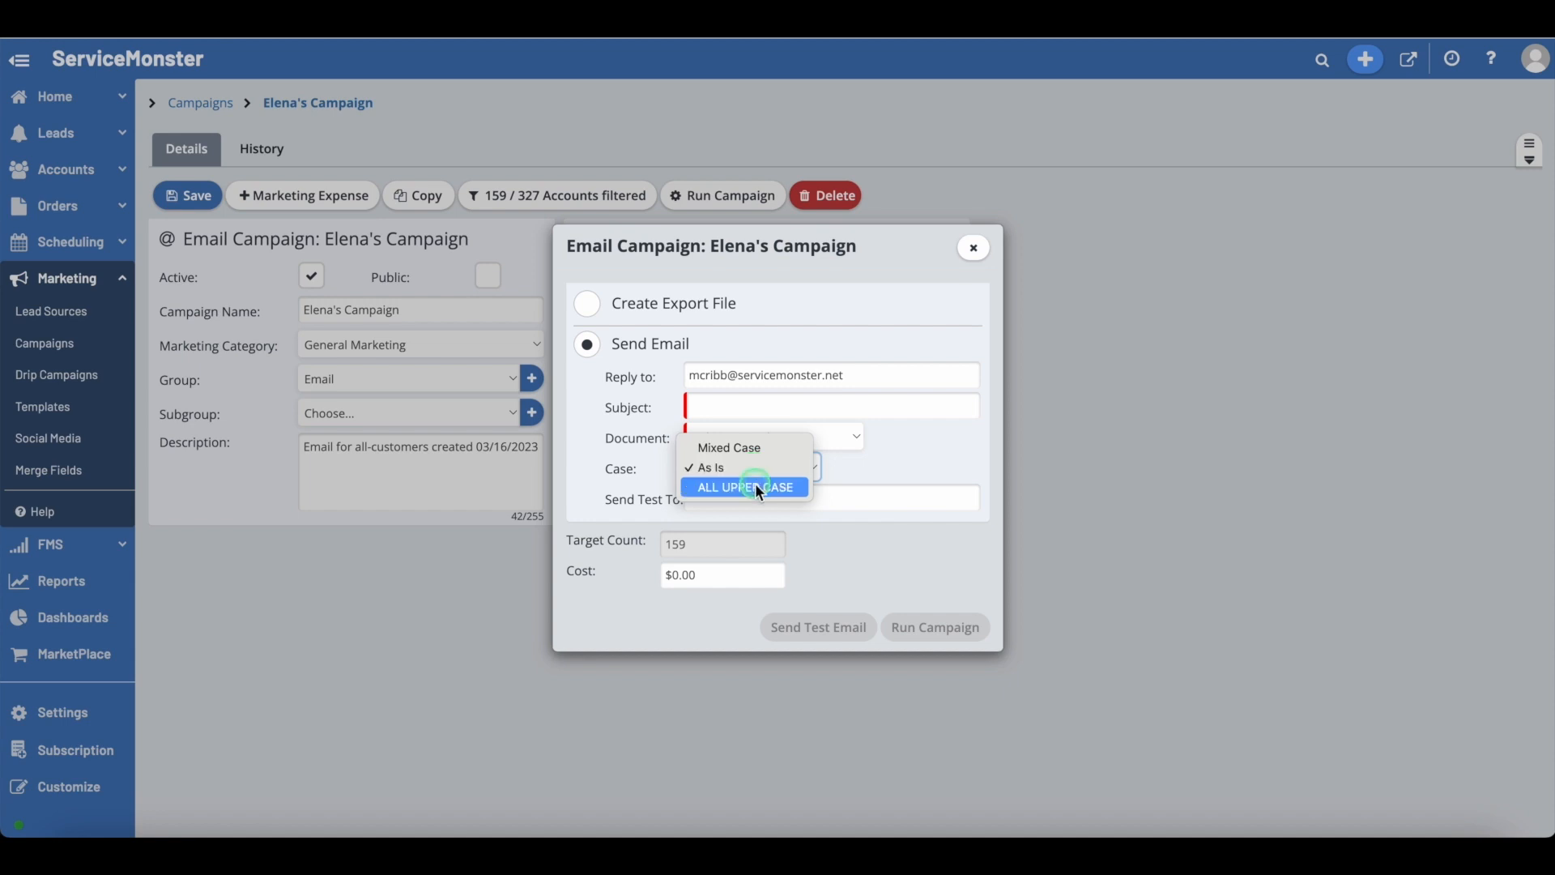
click(590, 464)
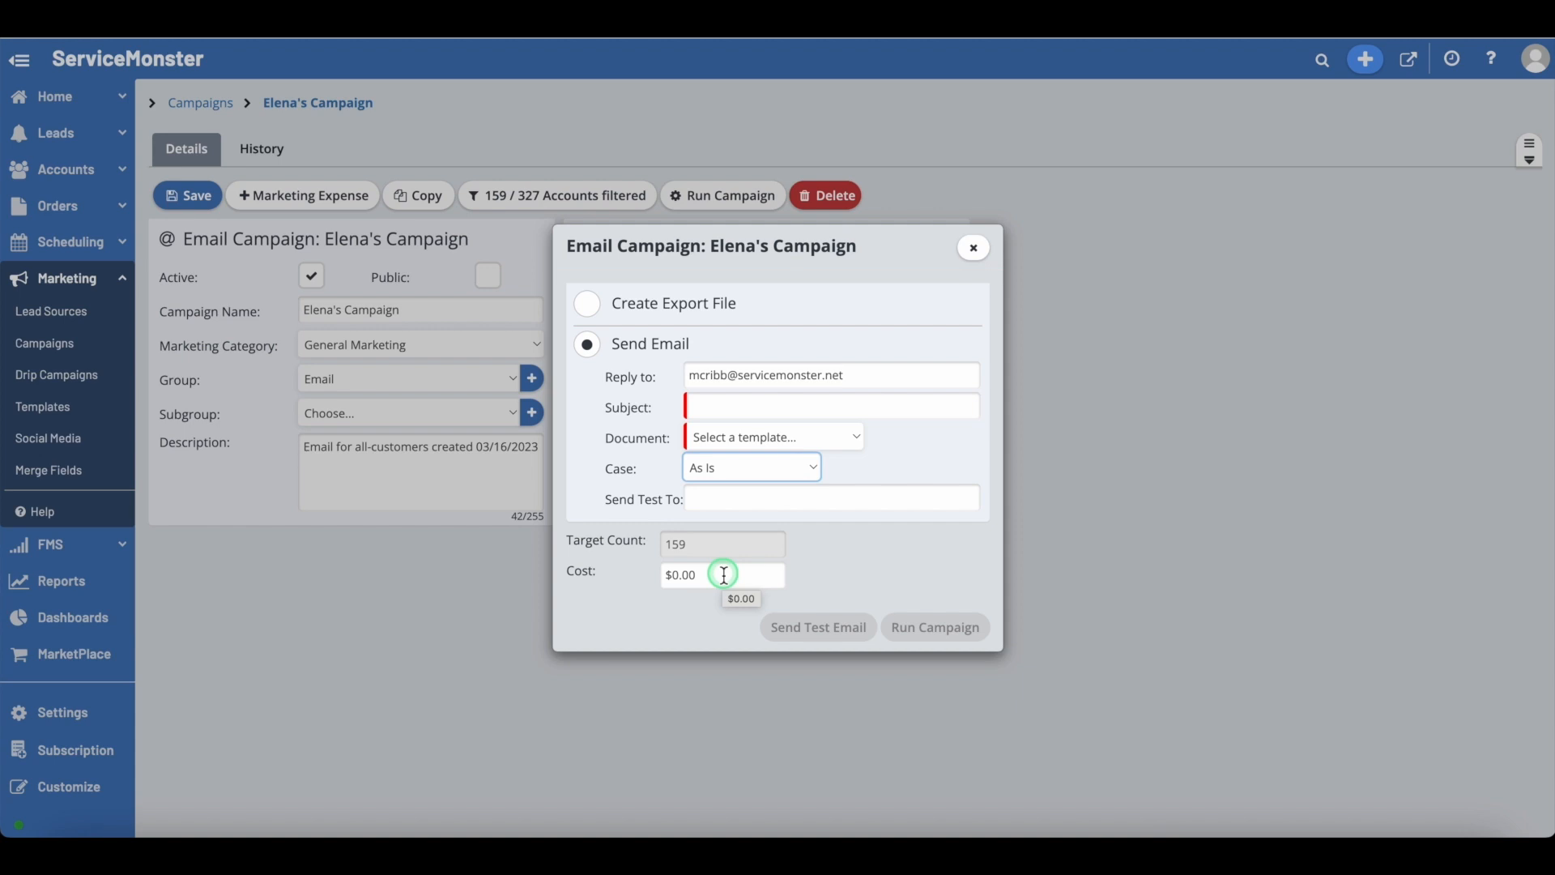
- Set the email subject to "Test Campaign", enter the test recipient's email address and select a document template
click(848, 438)
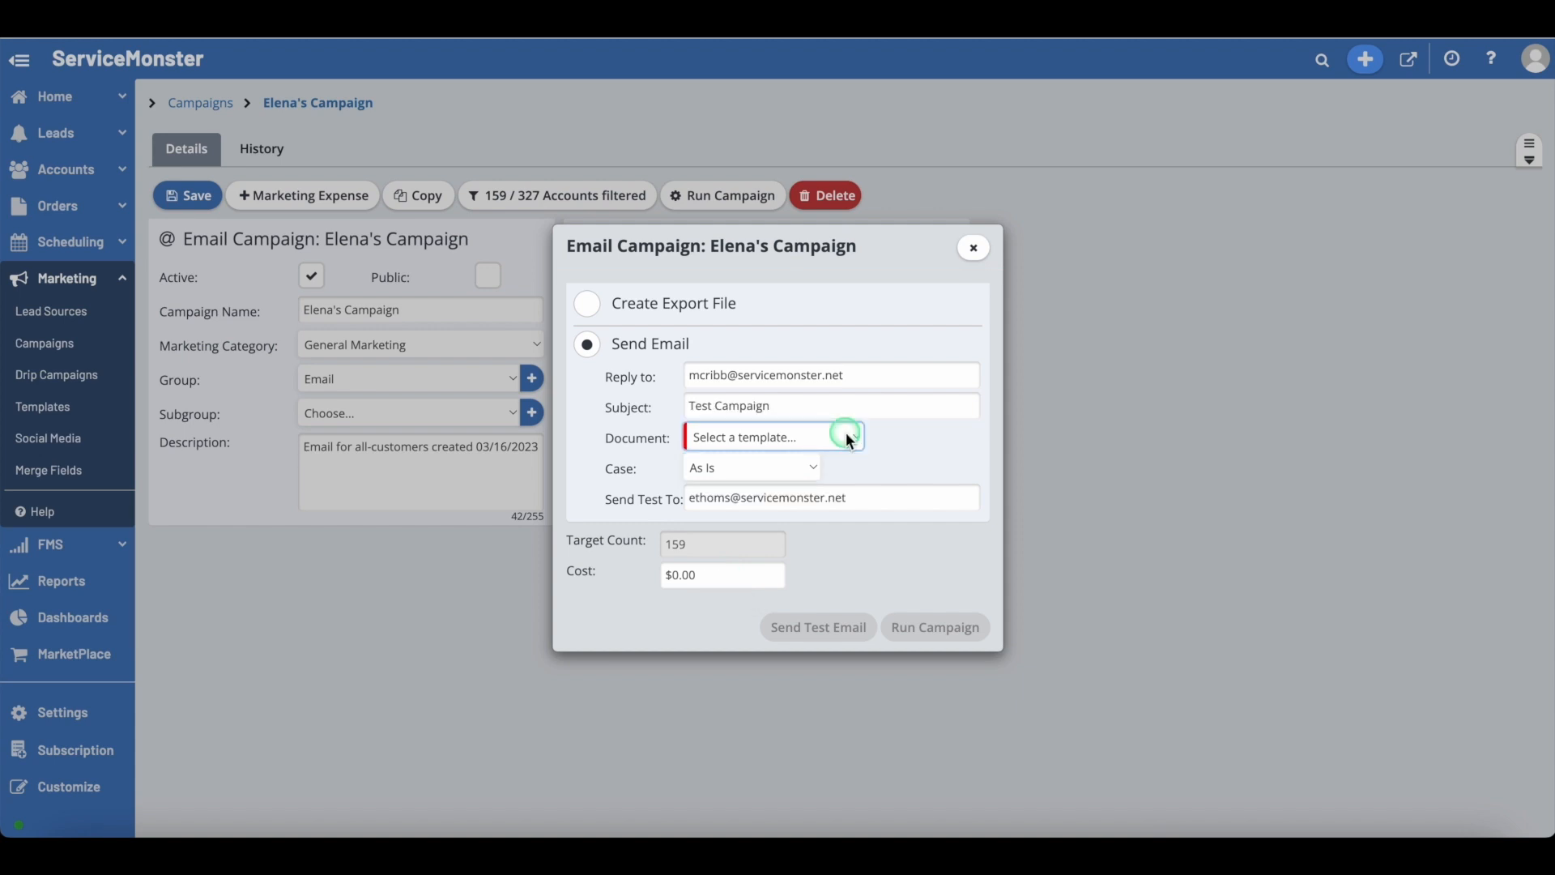
click(848, 439)
scroll(793, 622, down, 3)
click(785, 566)
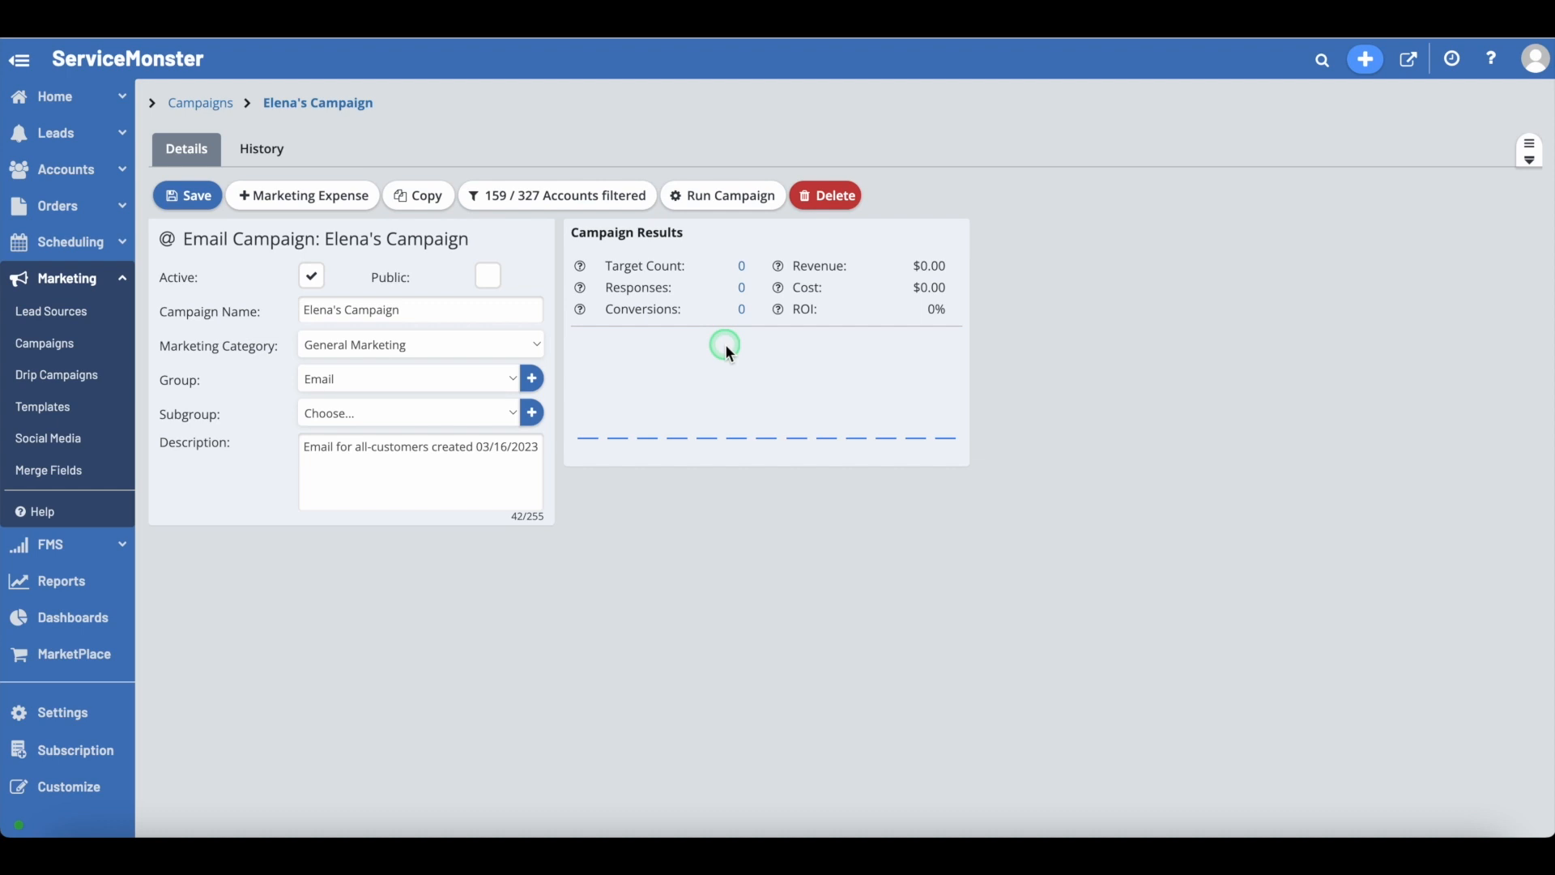
- Start a new Letters campaign from the campaign list with the Basic audience All Active Customers
click(200, 103)
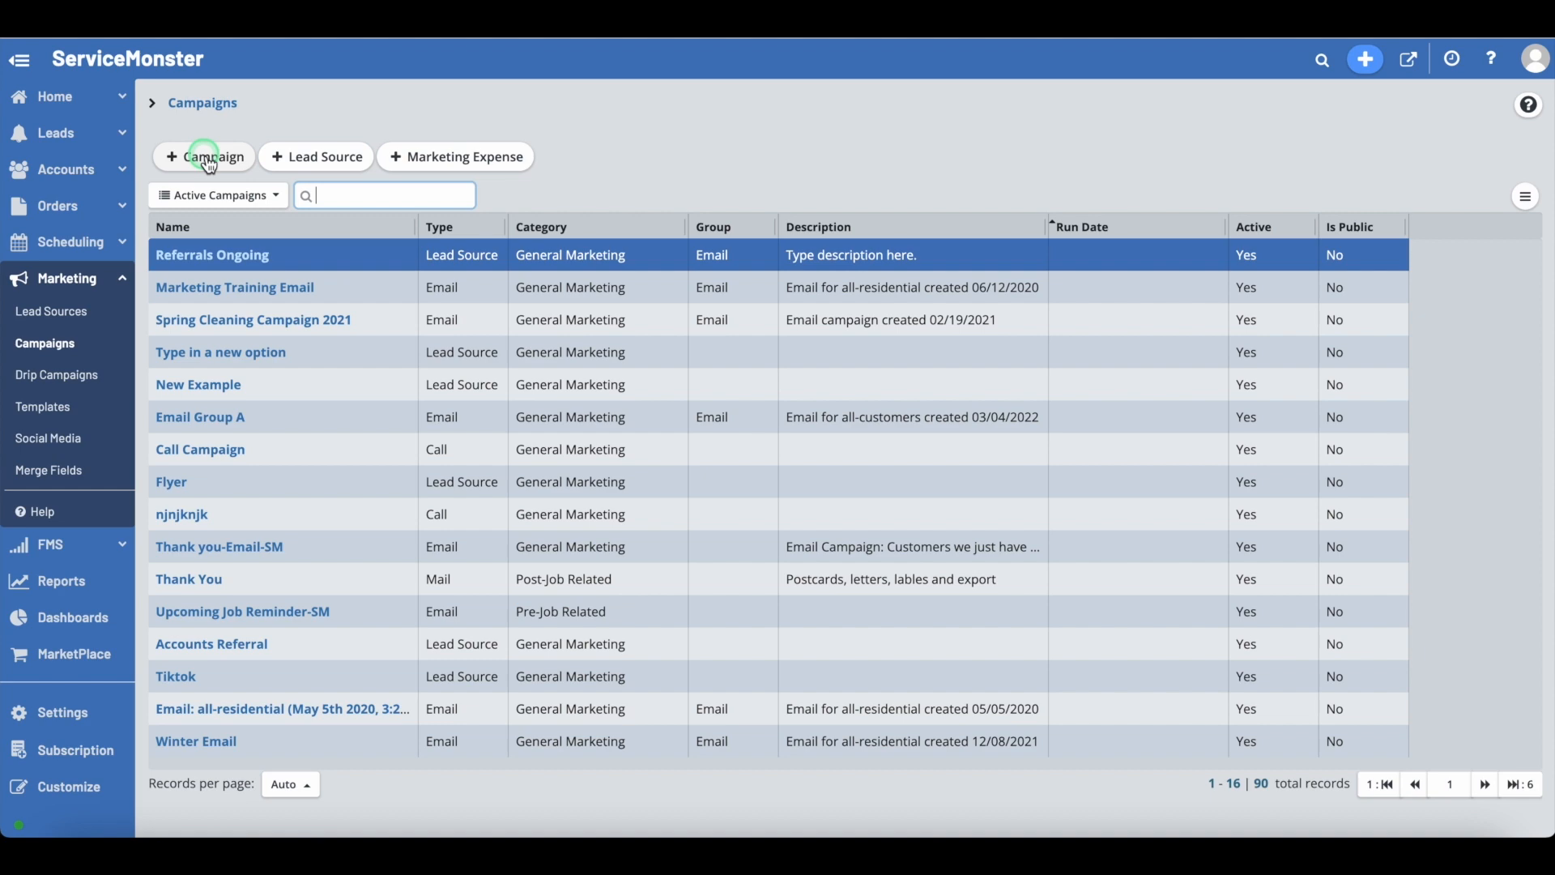
click(204, 154)
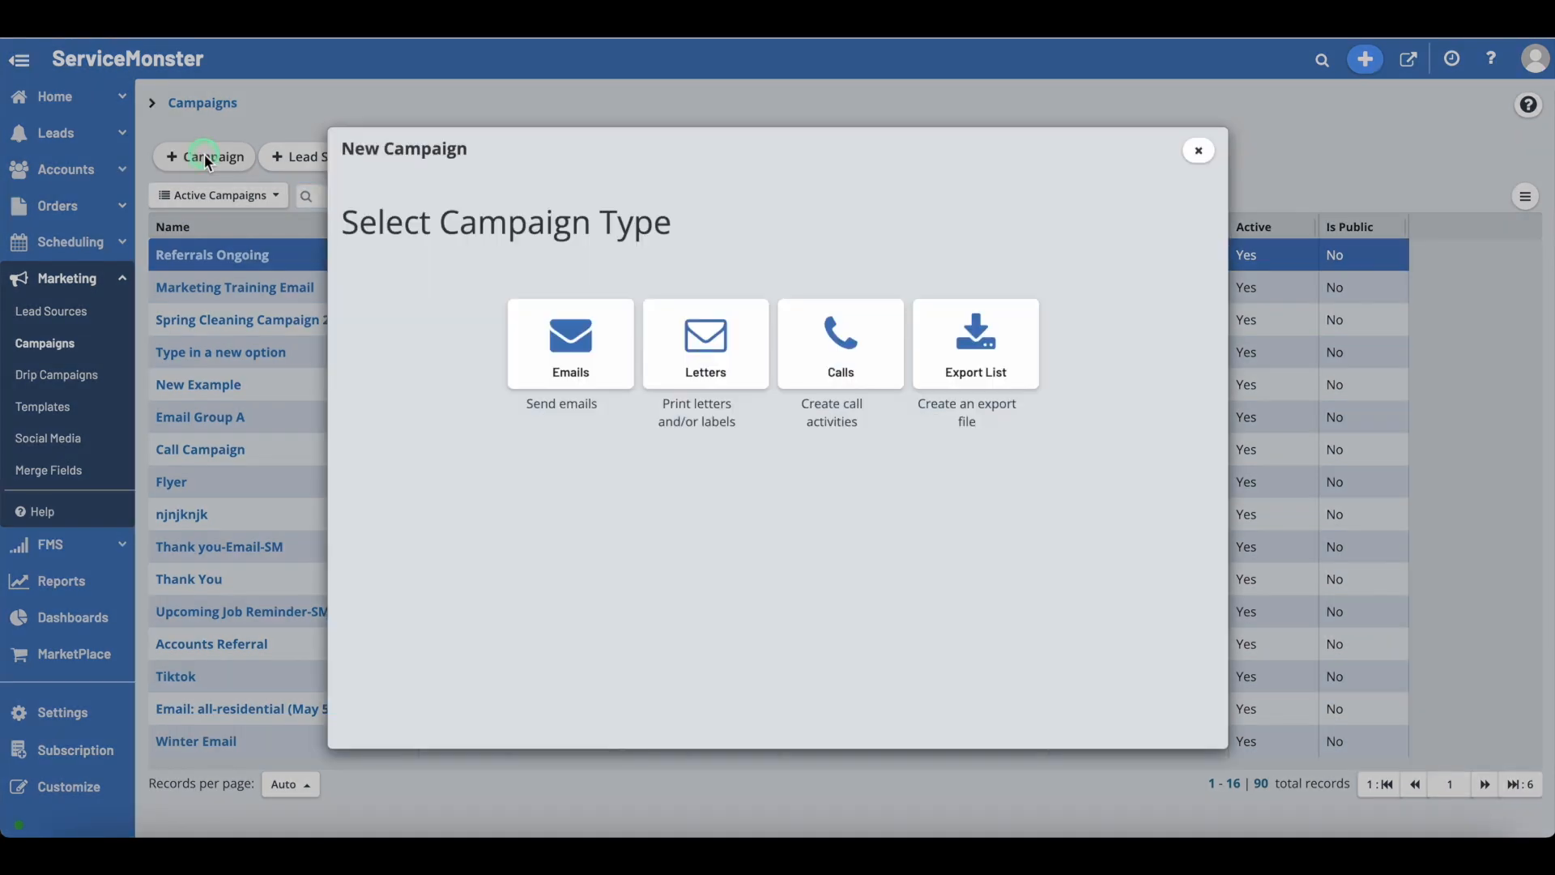
click(703, 366)
click(704, 366)
click(705, 353)
click(656, 264)
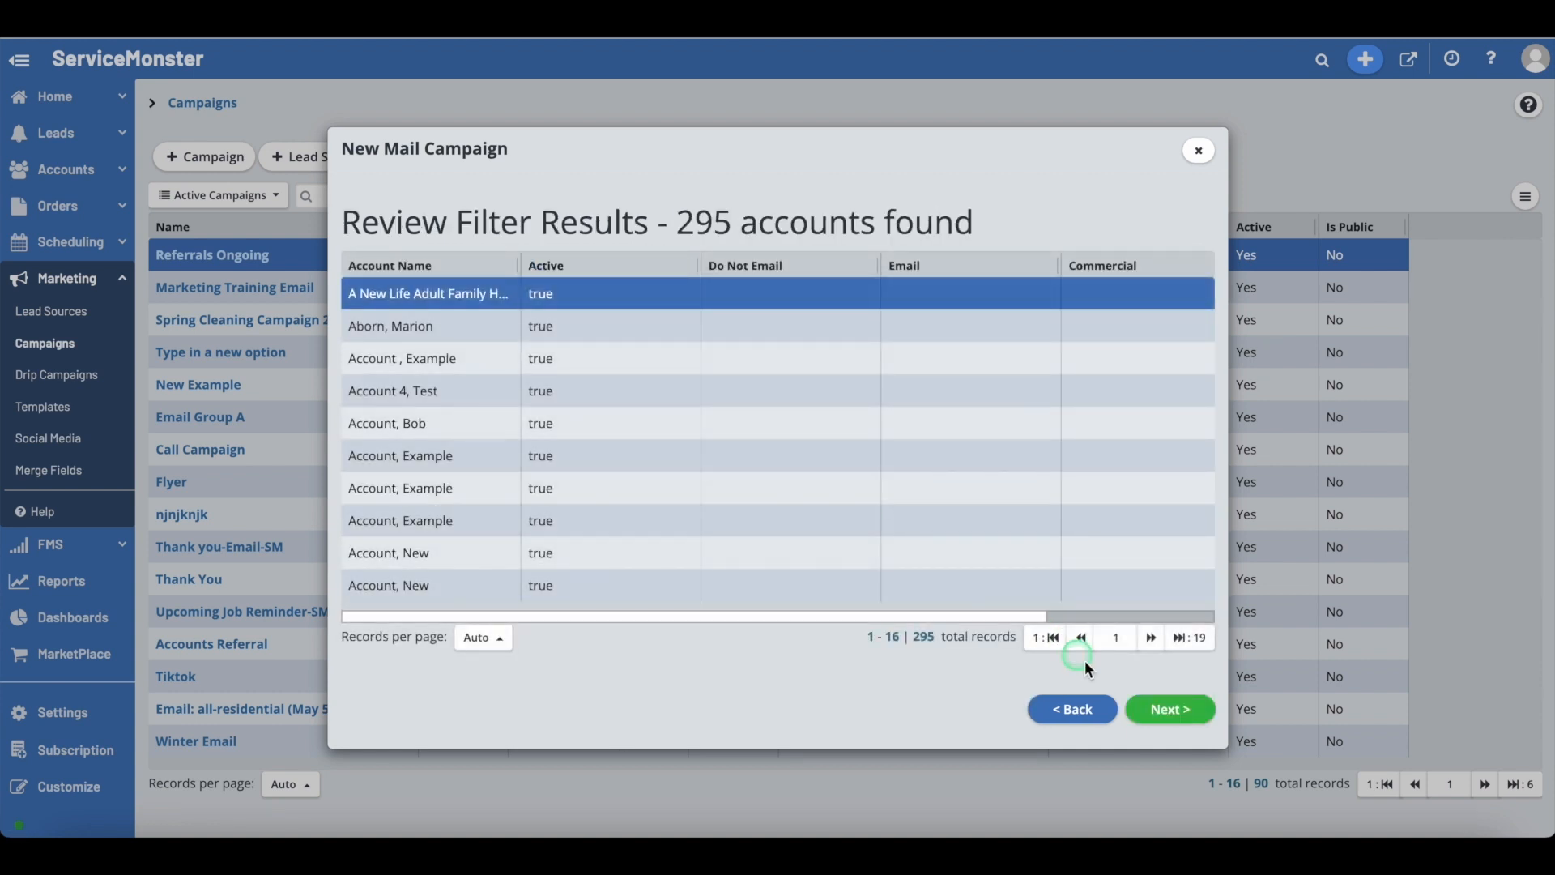
- Accept the filtered accounts and name the mail campaign with the creator's first name followed by "Test Campaign"
click(1167, 711)
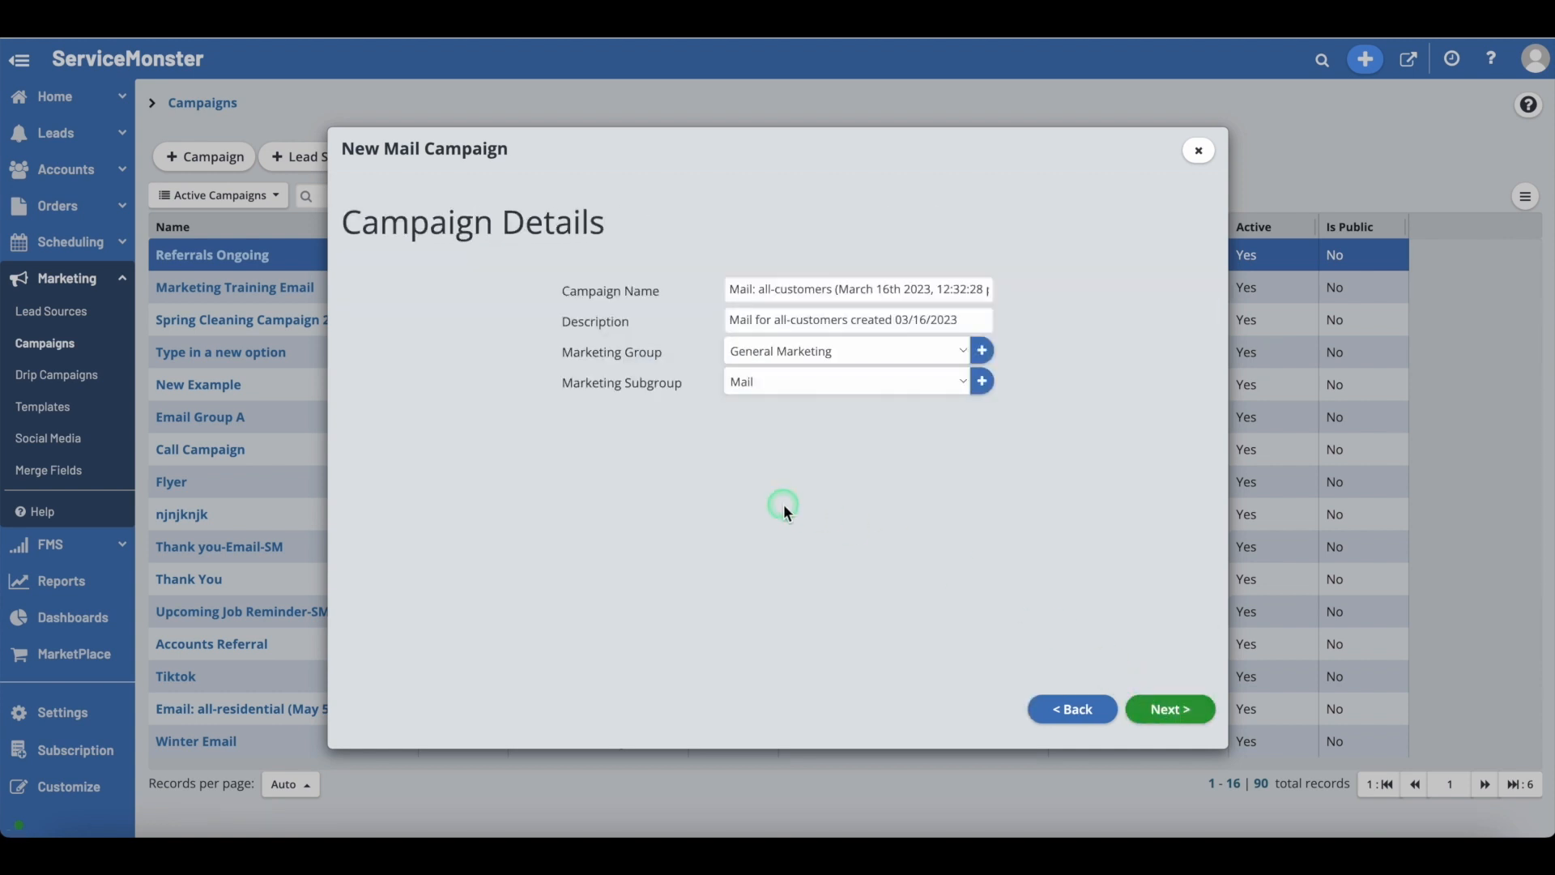
text(Elena's Test Cam)
text(paign)
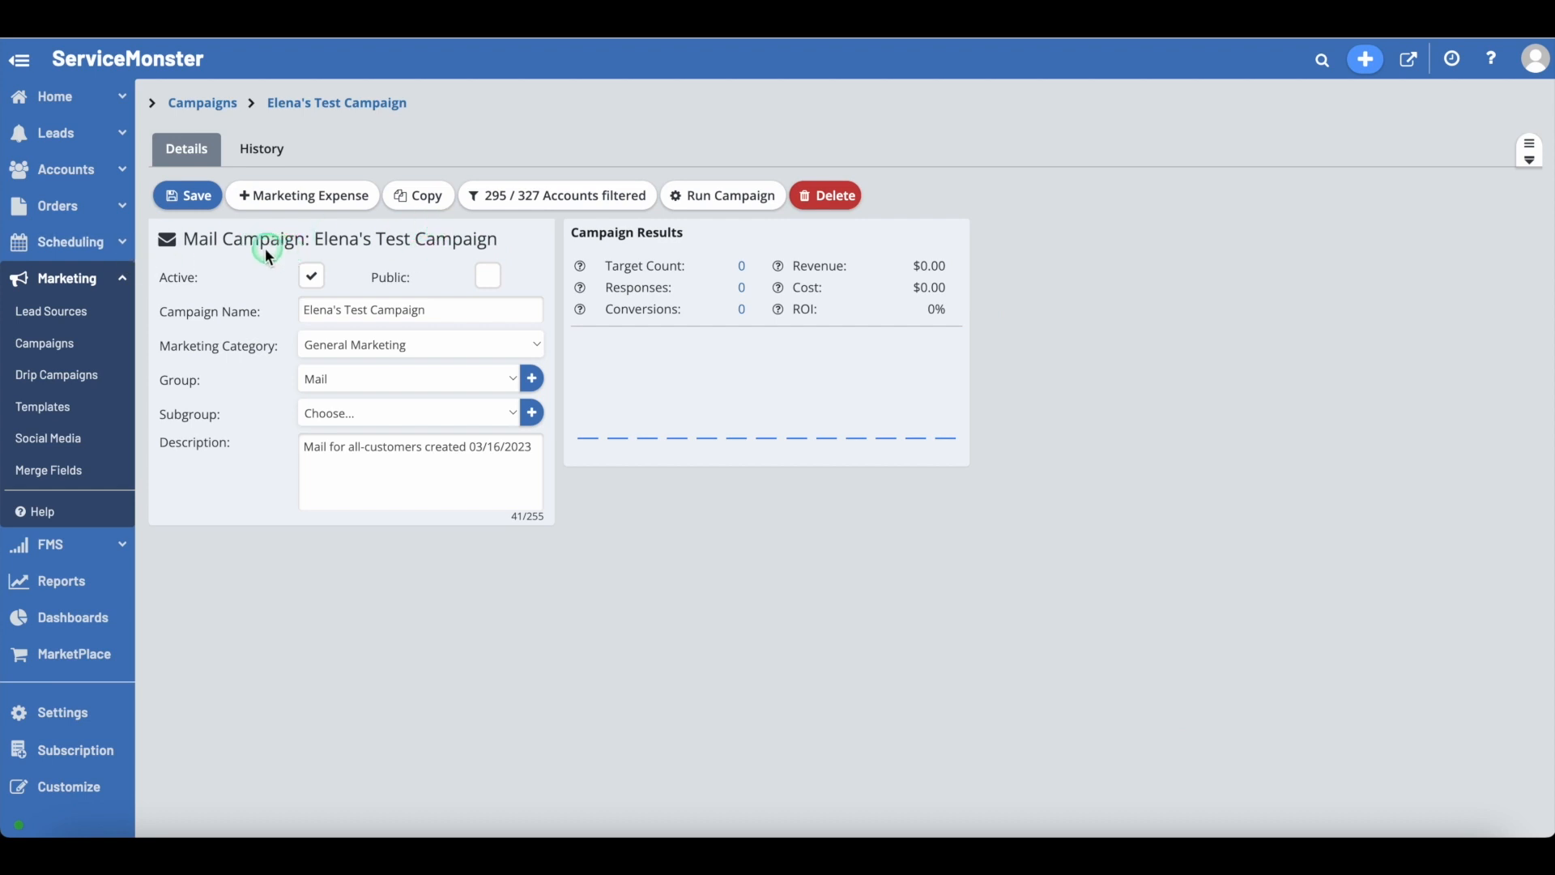
- Open the run options of the mail campaign and enable Print Letters alongside the export file
click(729, 201)
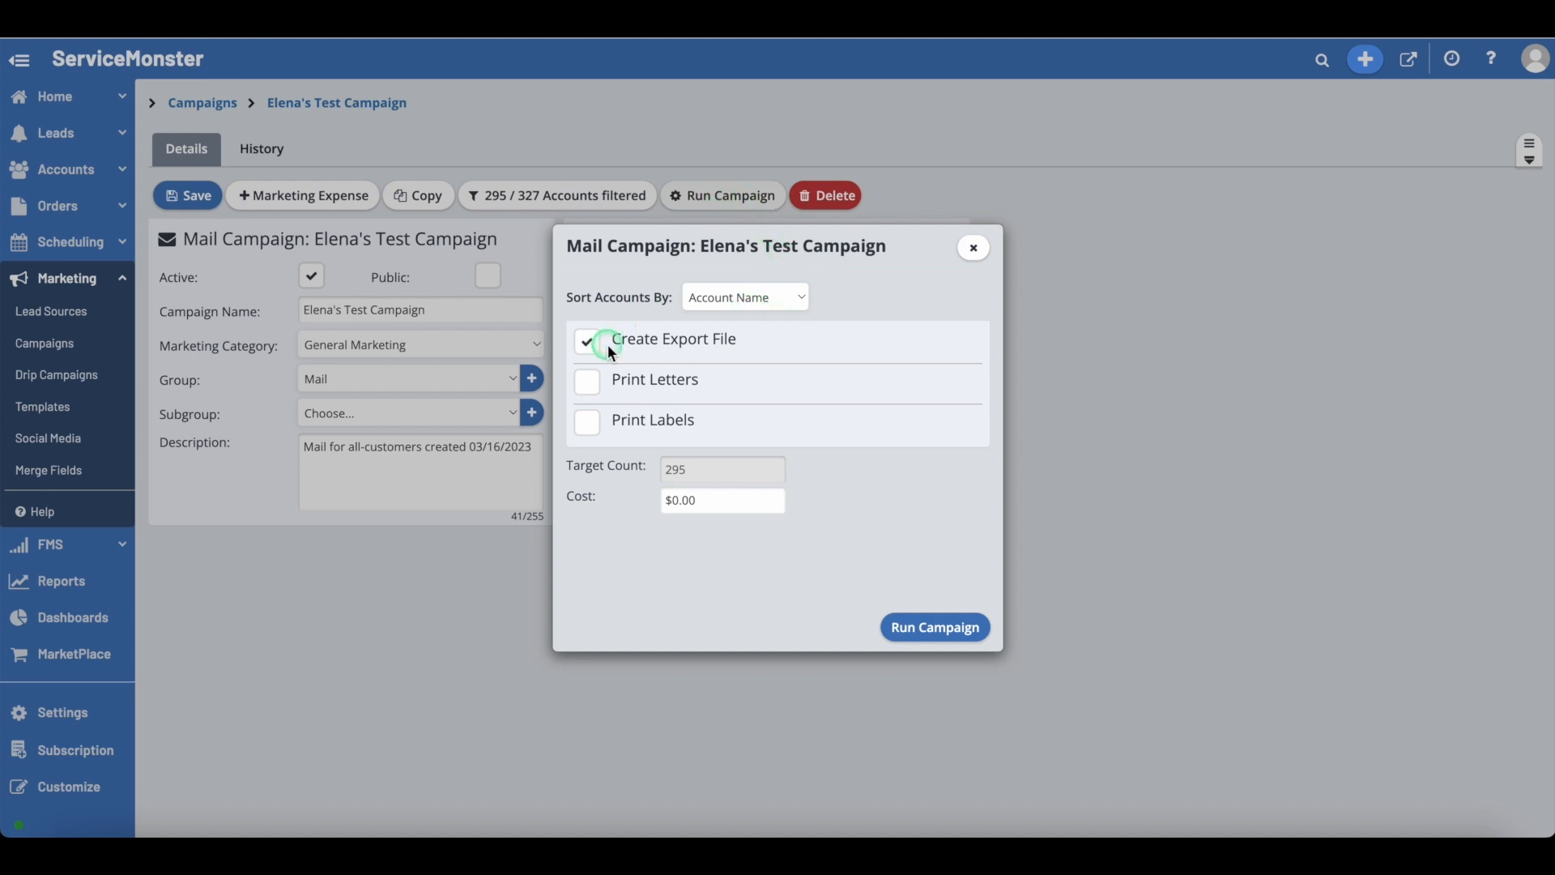
click(619, 378)
click(600, 390)
click(586, 391)
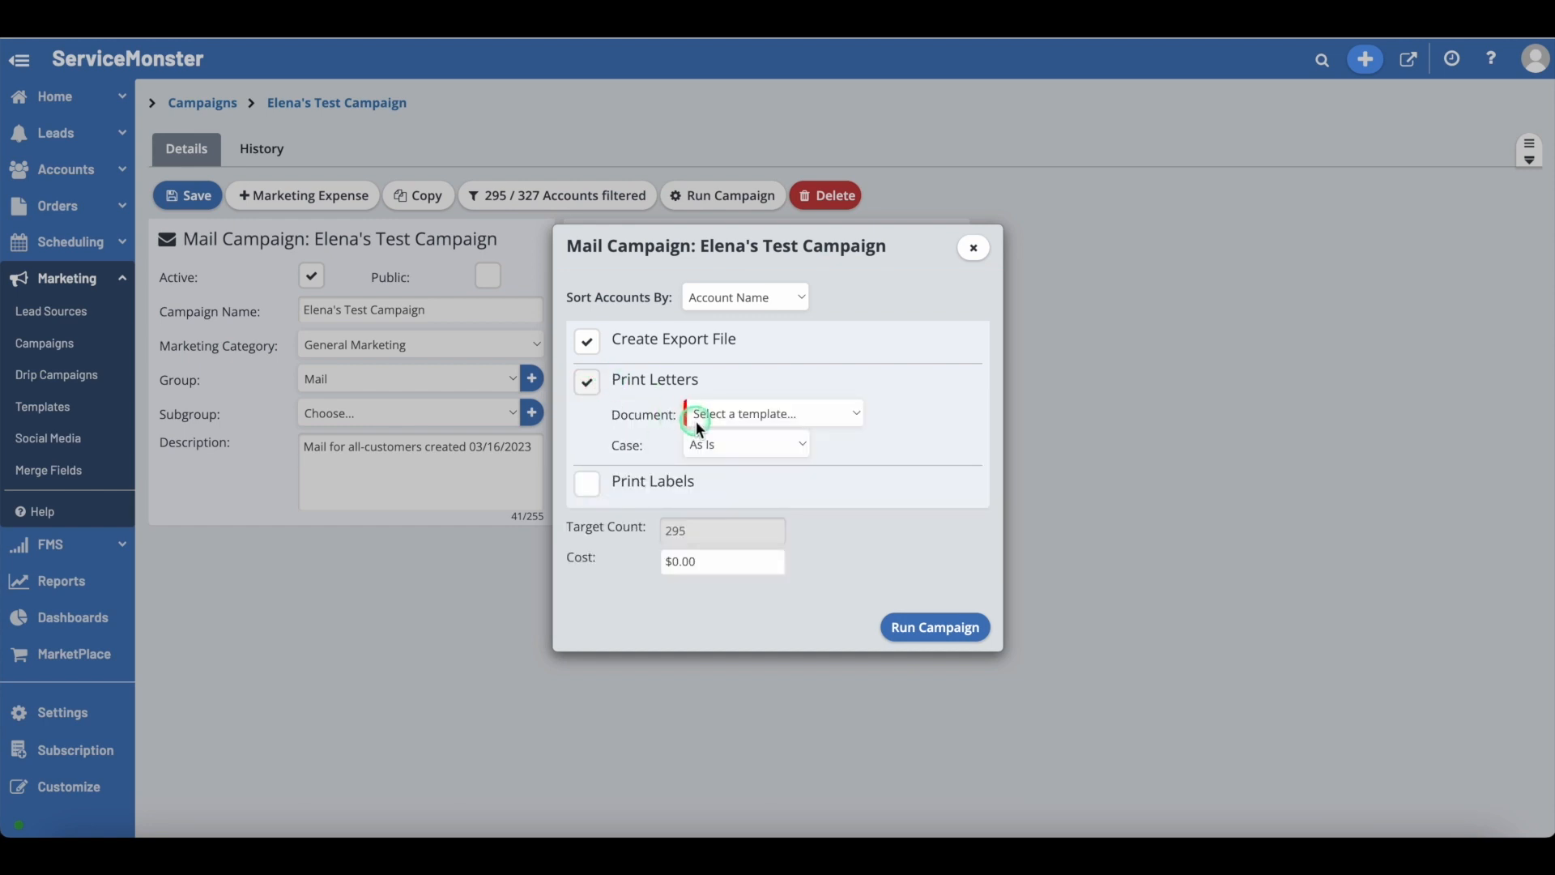
- Check the available document templates and case options for printing the letters
click(810, 412)
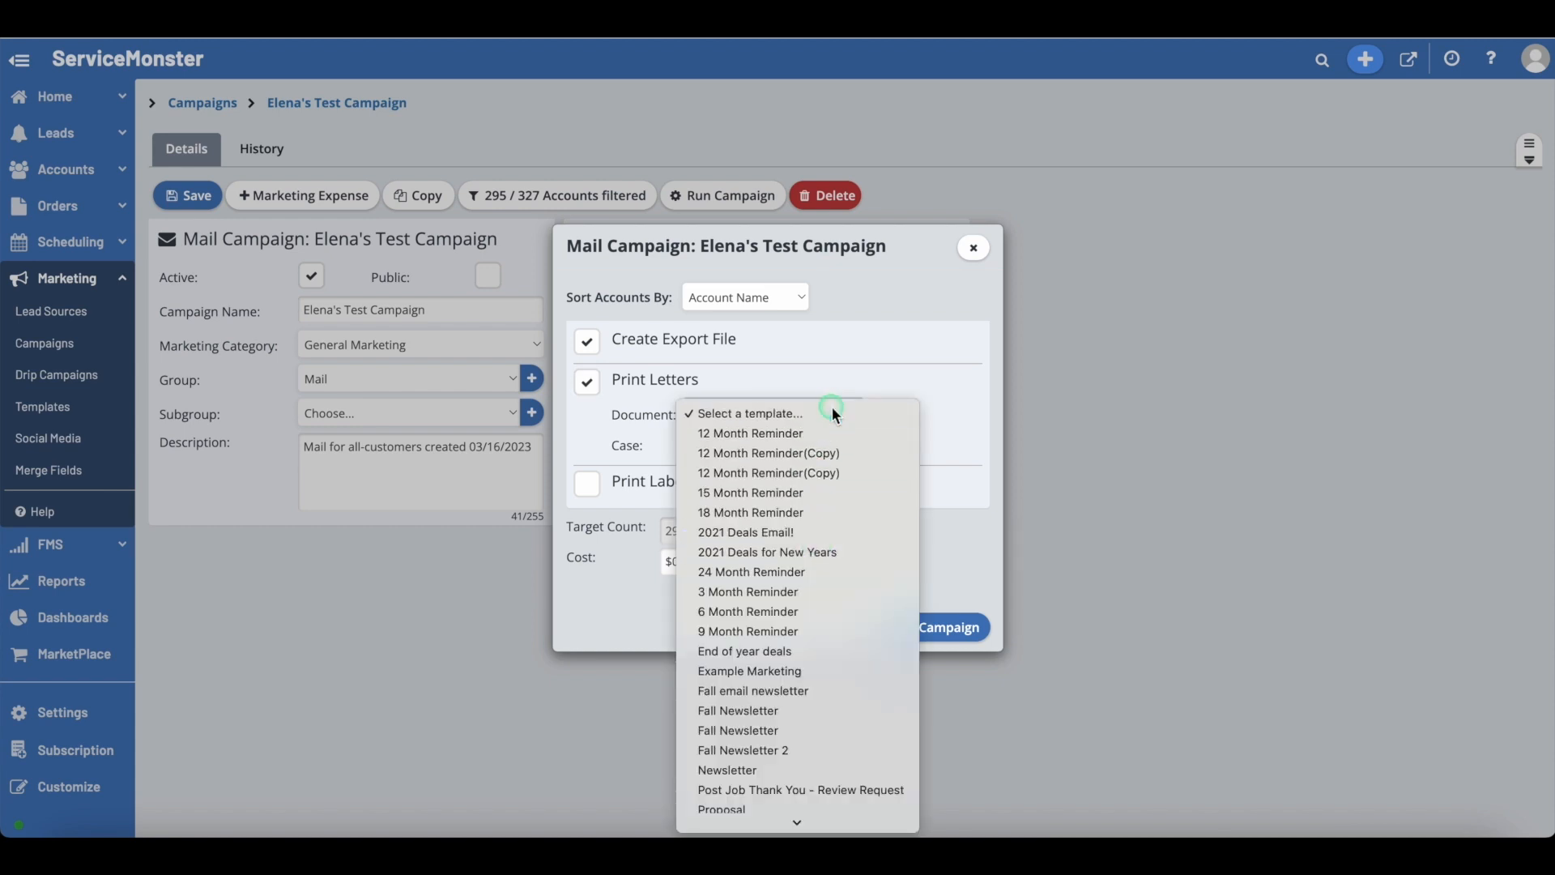
click(833, 412)
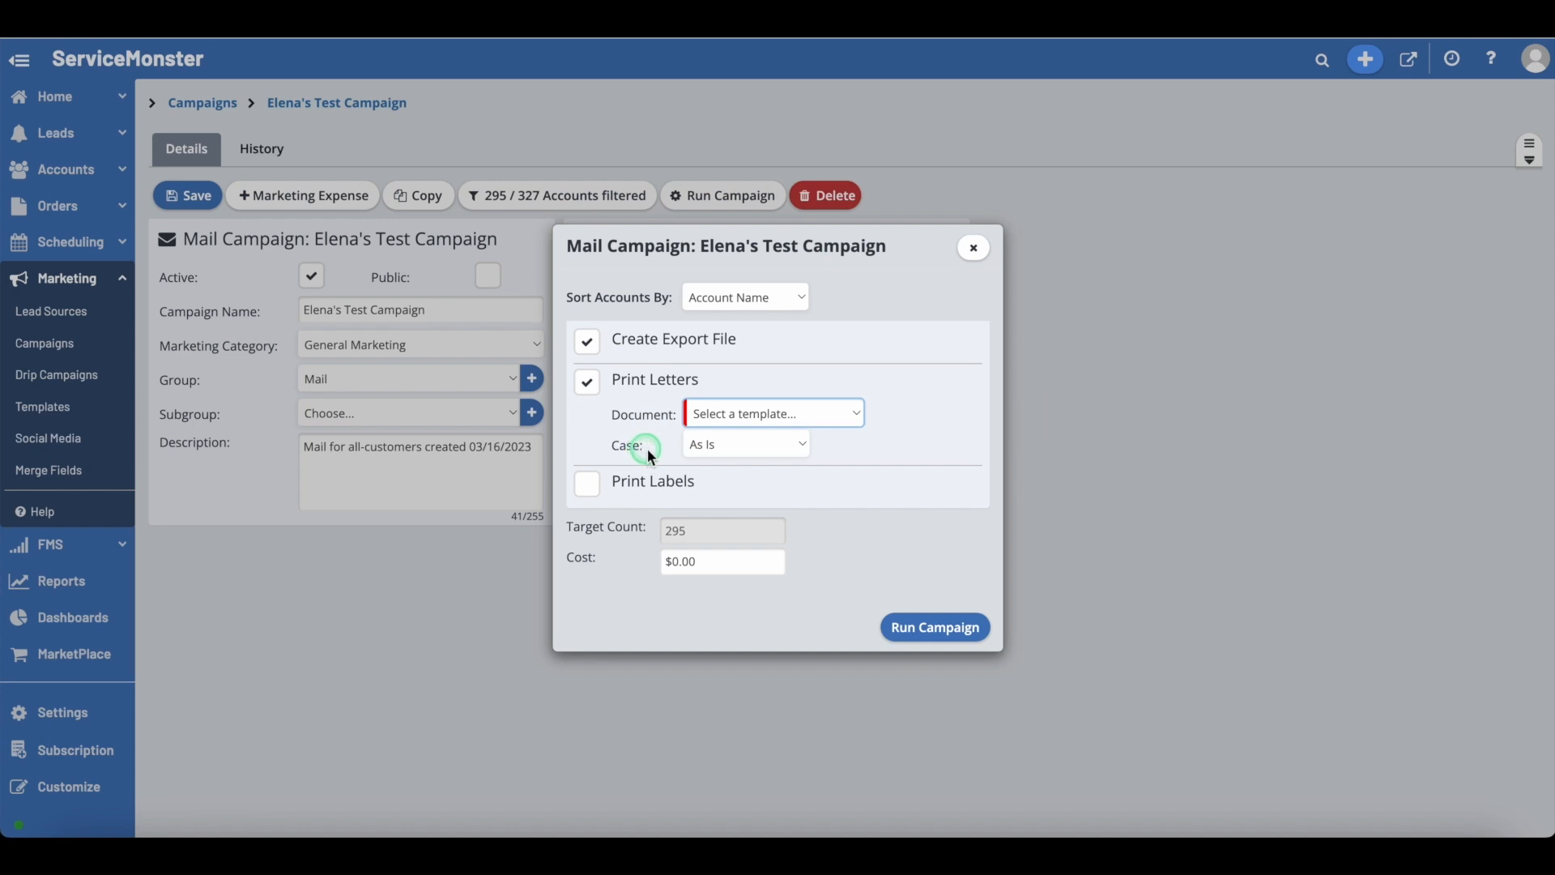
click(731, 450)
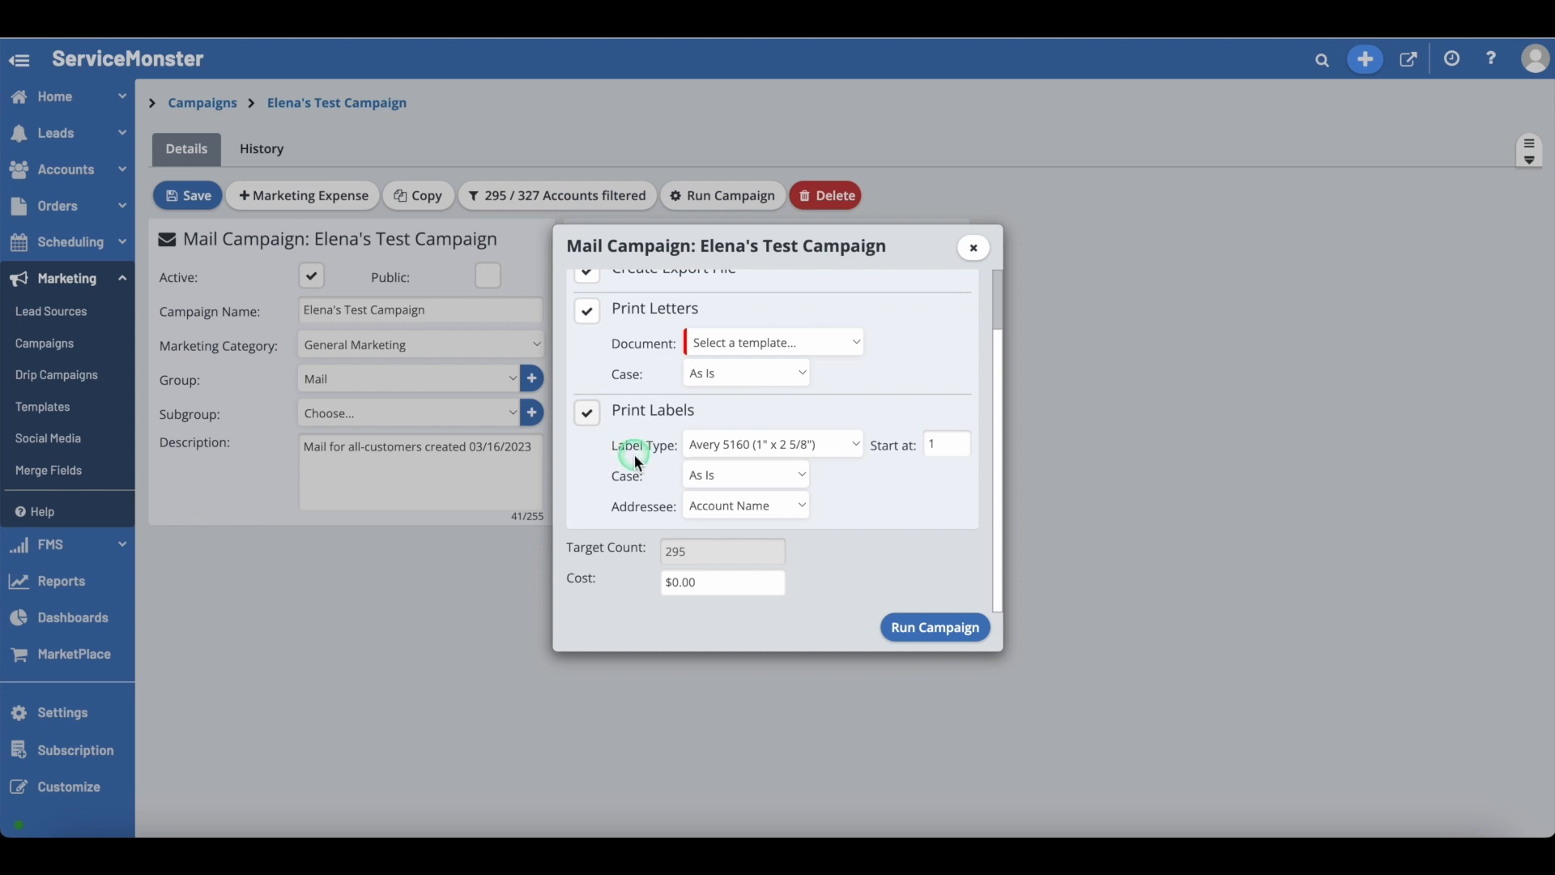
- Enable Print Labels with label type Avery 5160 (1" x 2 5/8"), case As Is and addressee Account Name
click(854, 444)
click(932, 462)
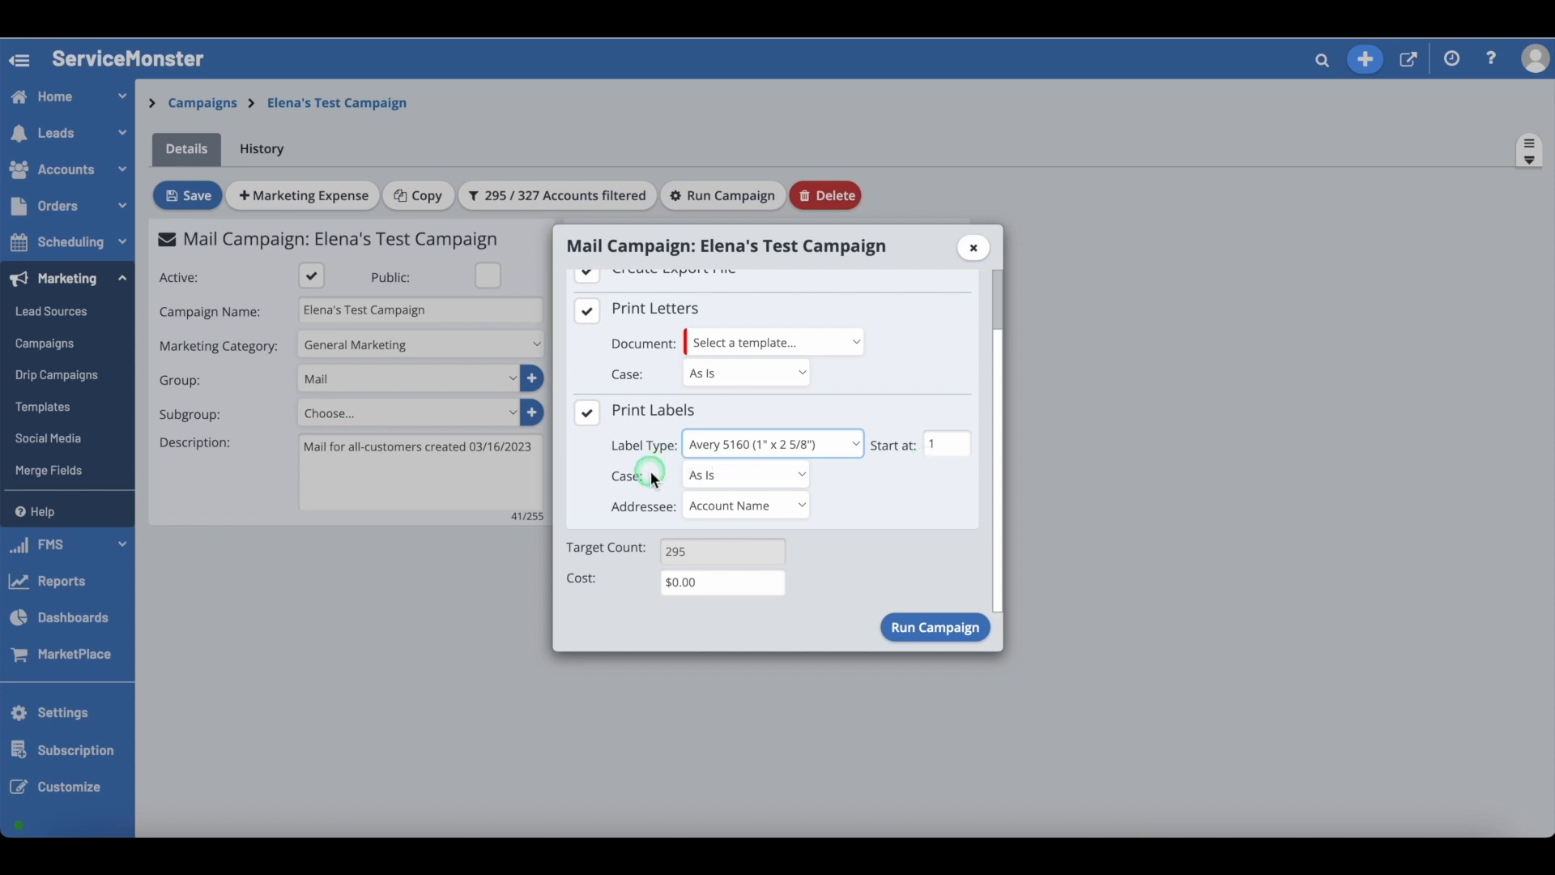
click(711, 477)
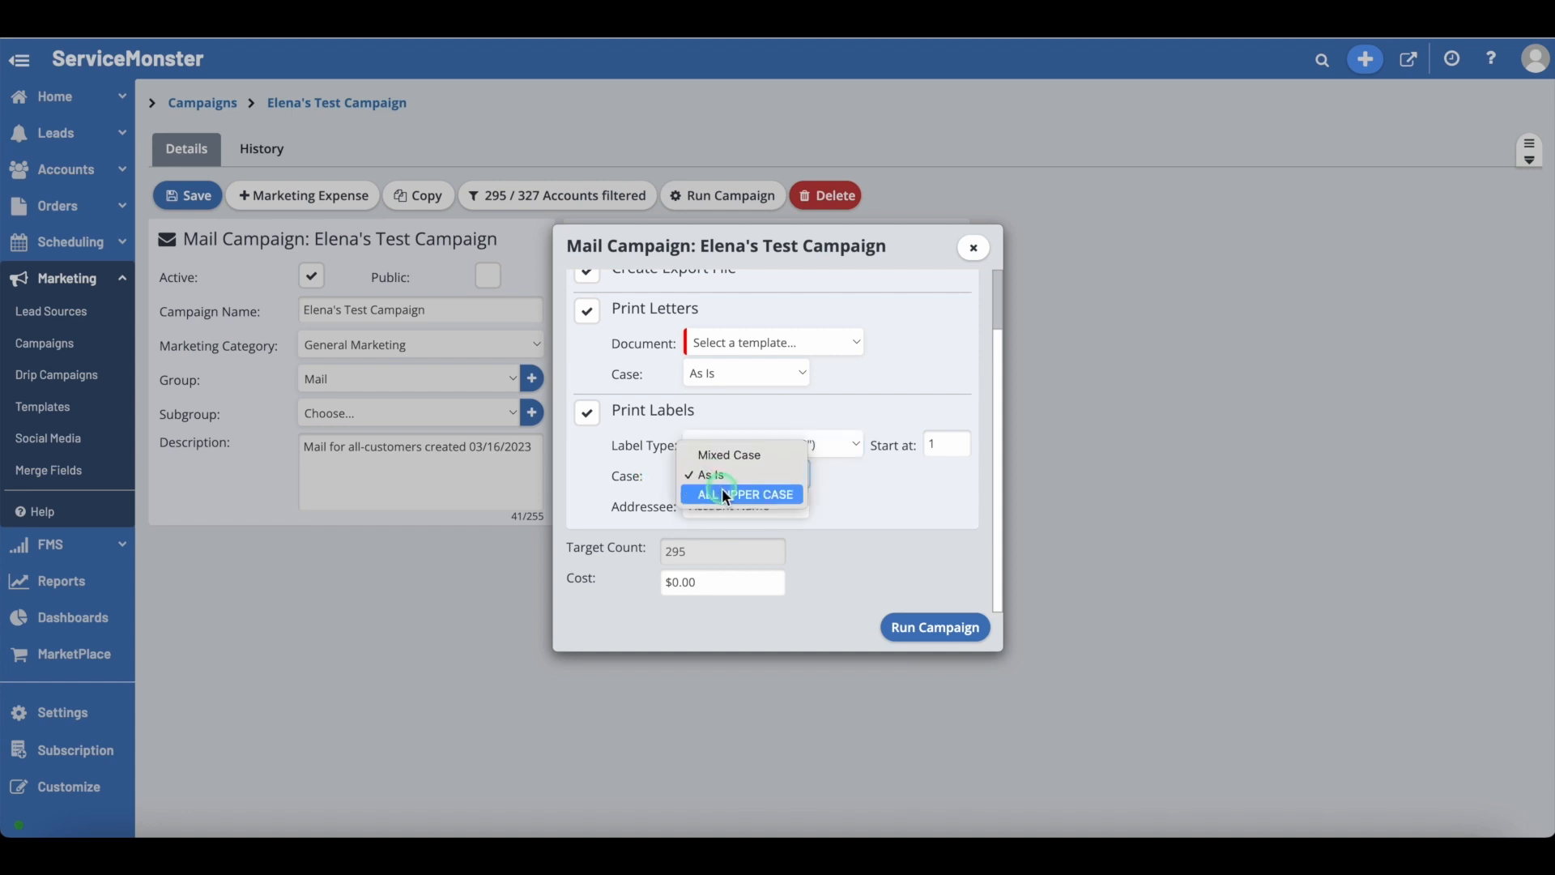
click(729, 475)
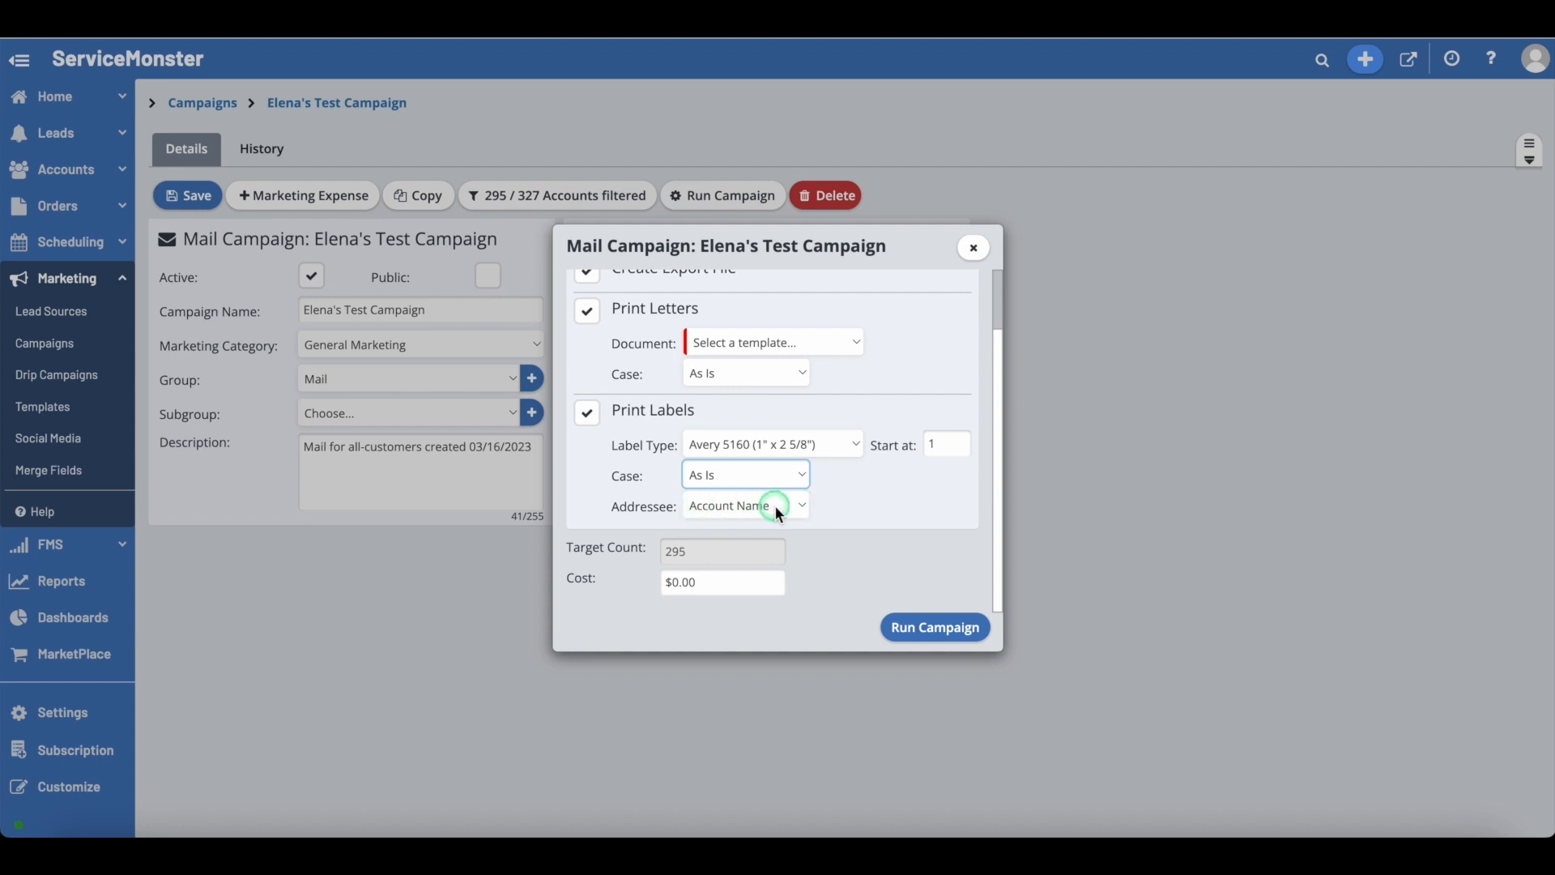
click(792, 506)
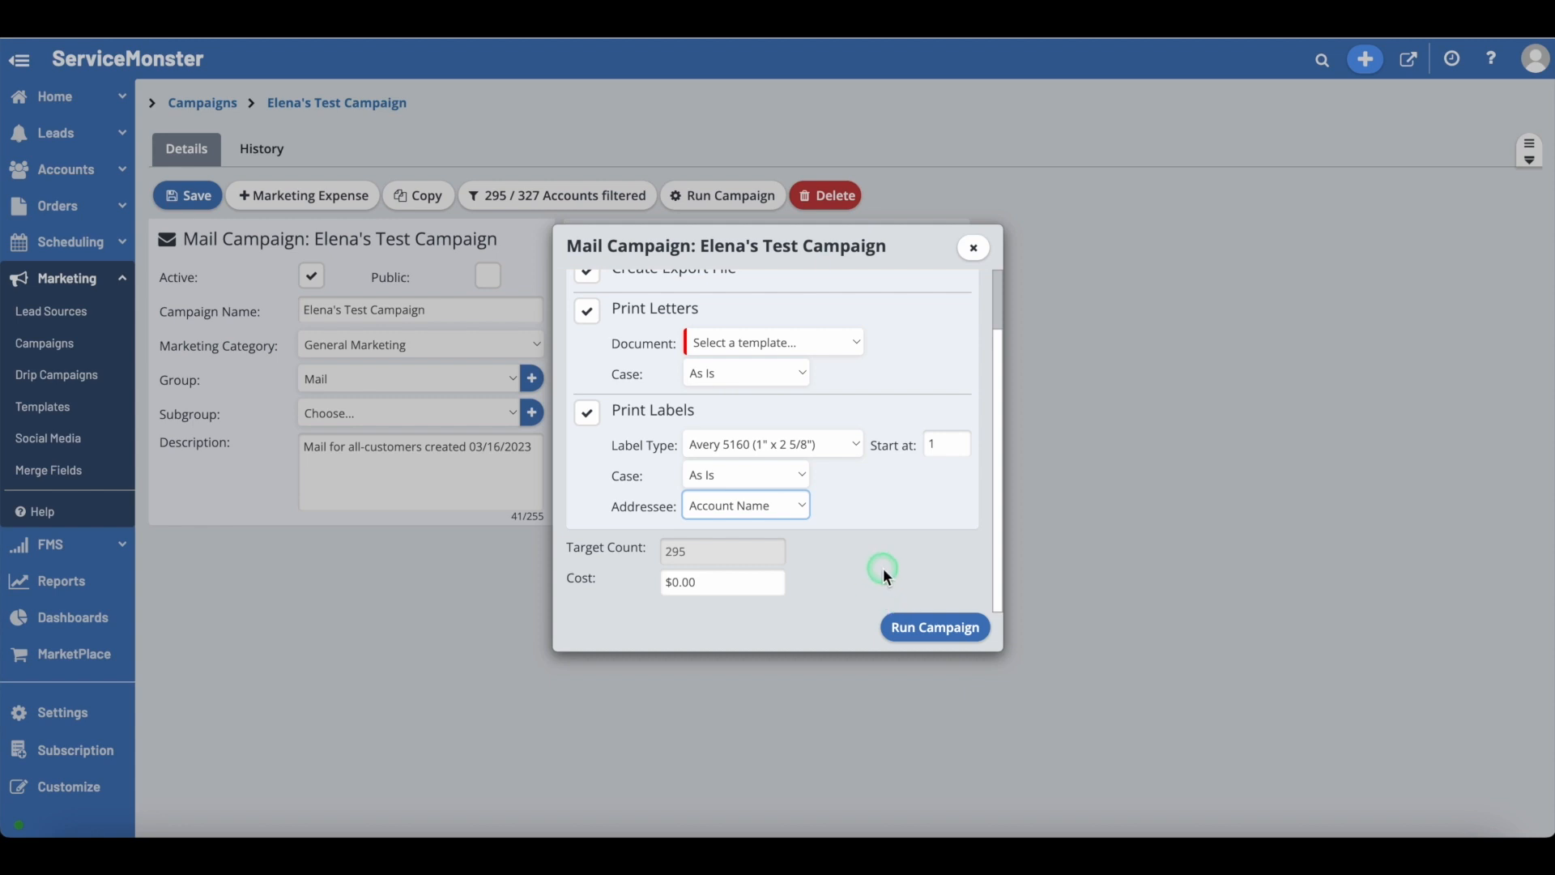
- Run the mail campaign with the chosen export, letter and label options and close its progress dialog
click(919, 625)
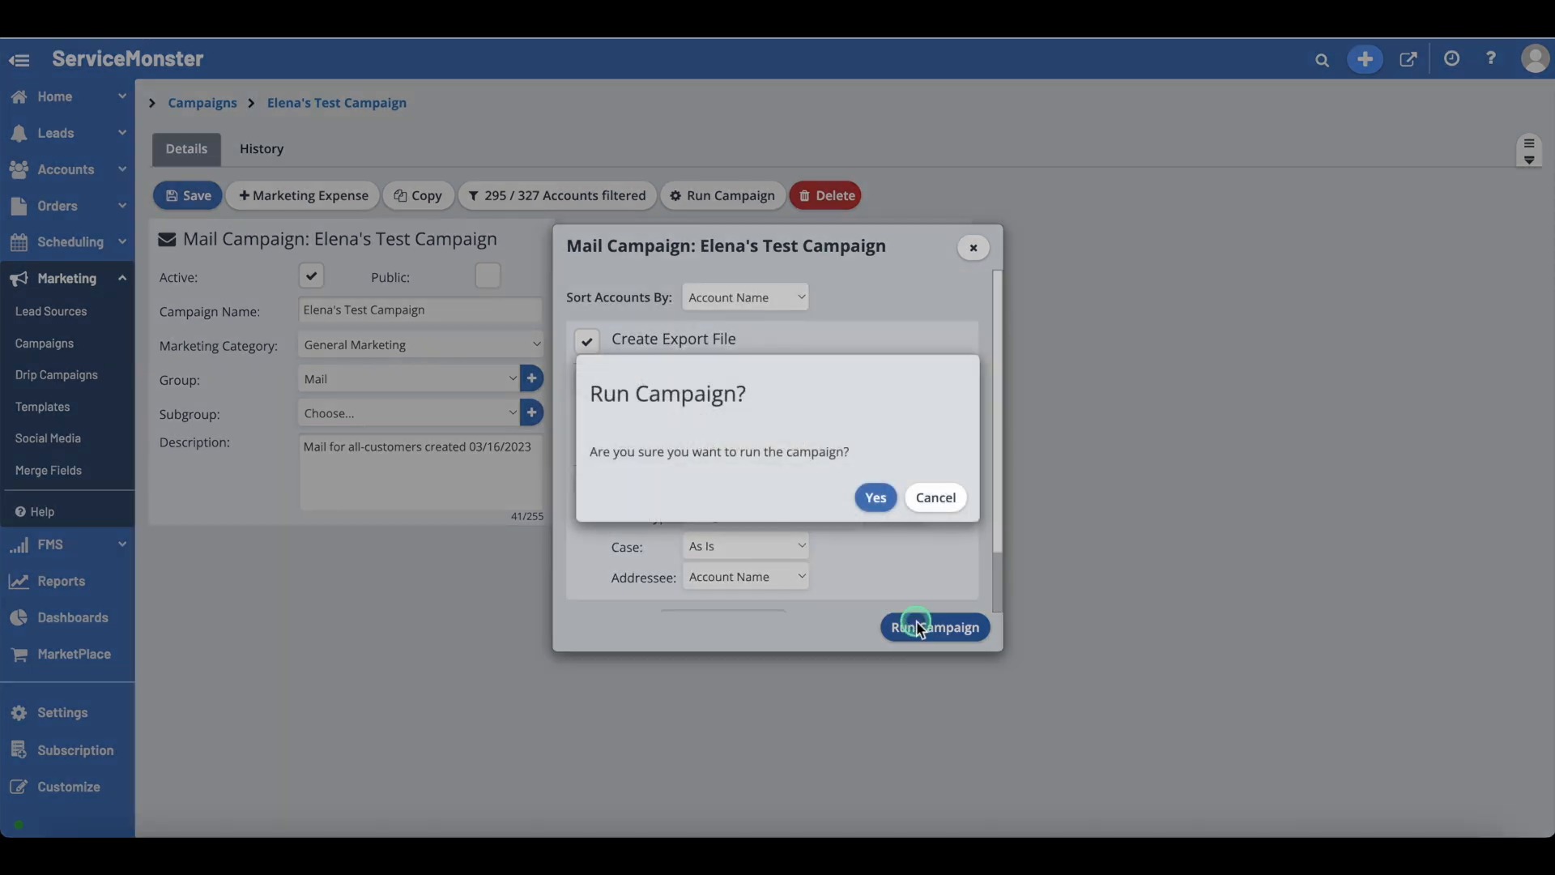
click(876, 496)
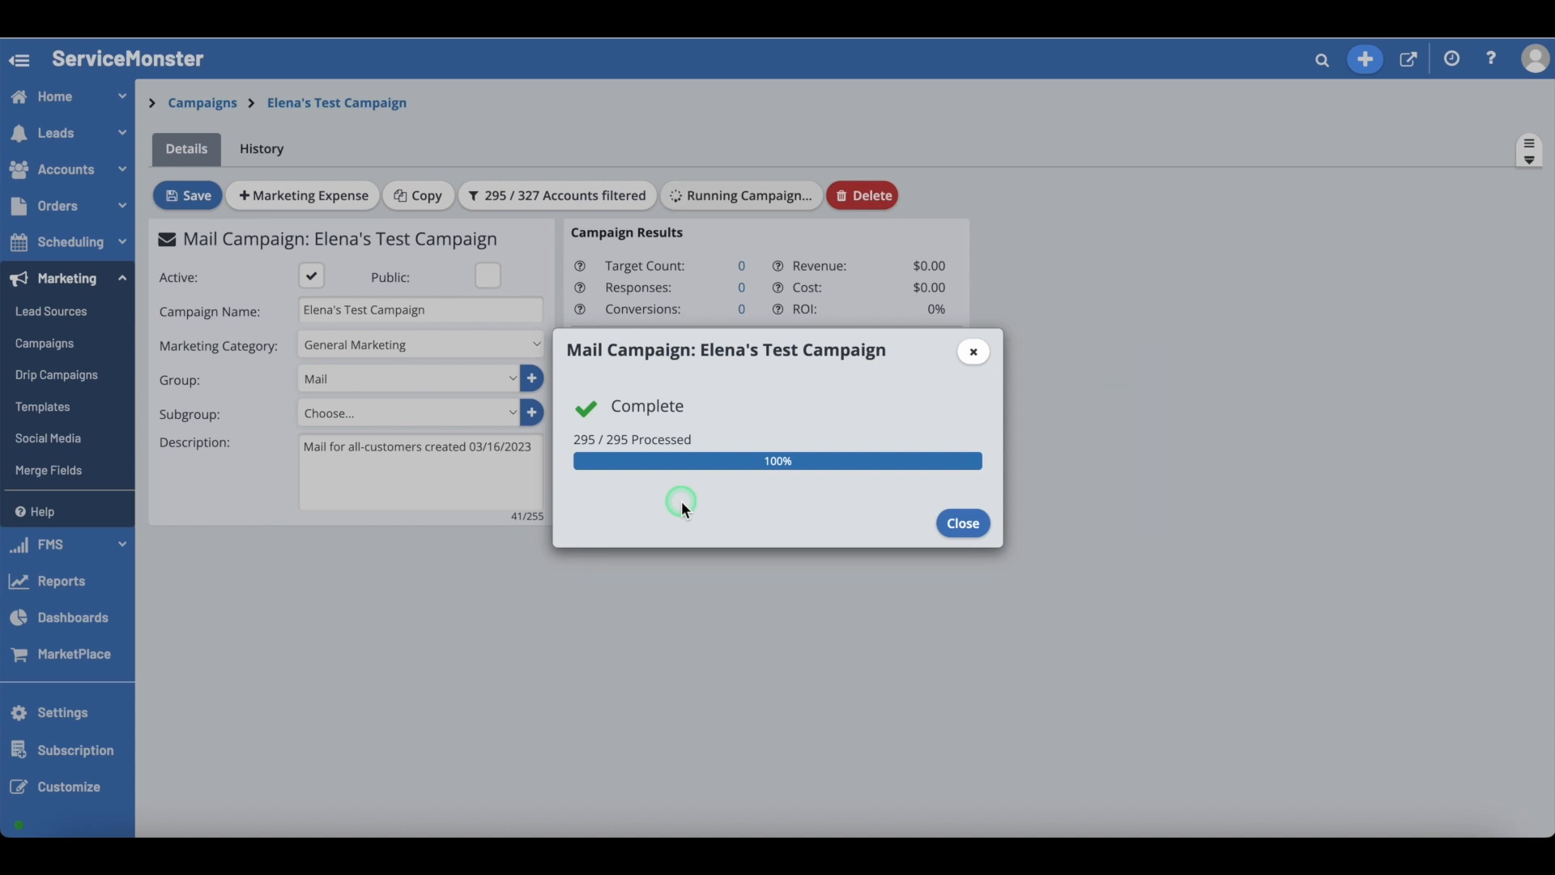
click(961, 524)
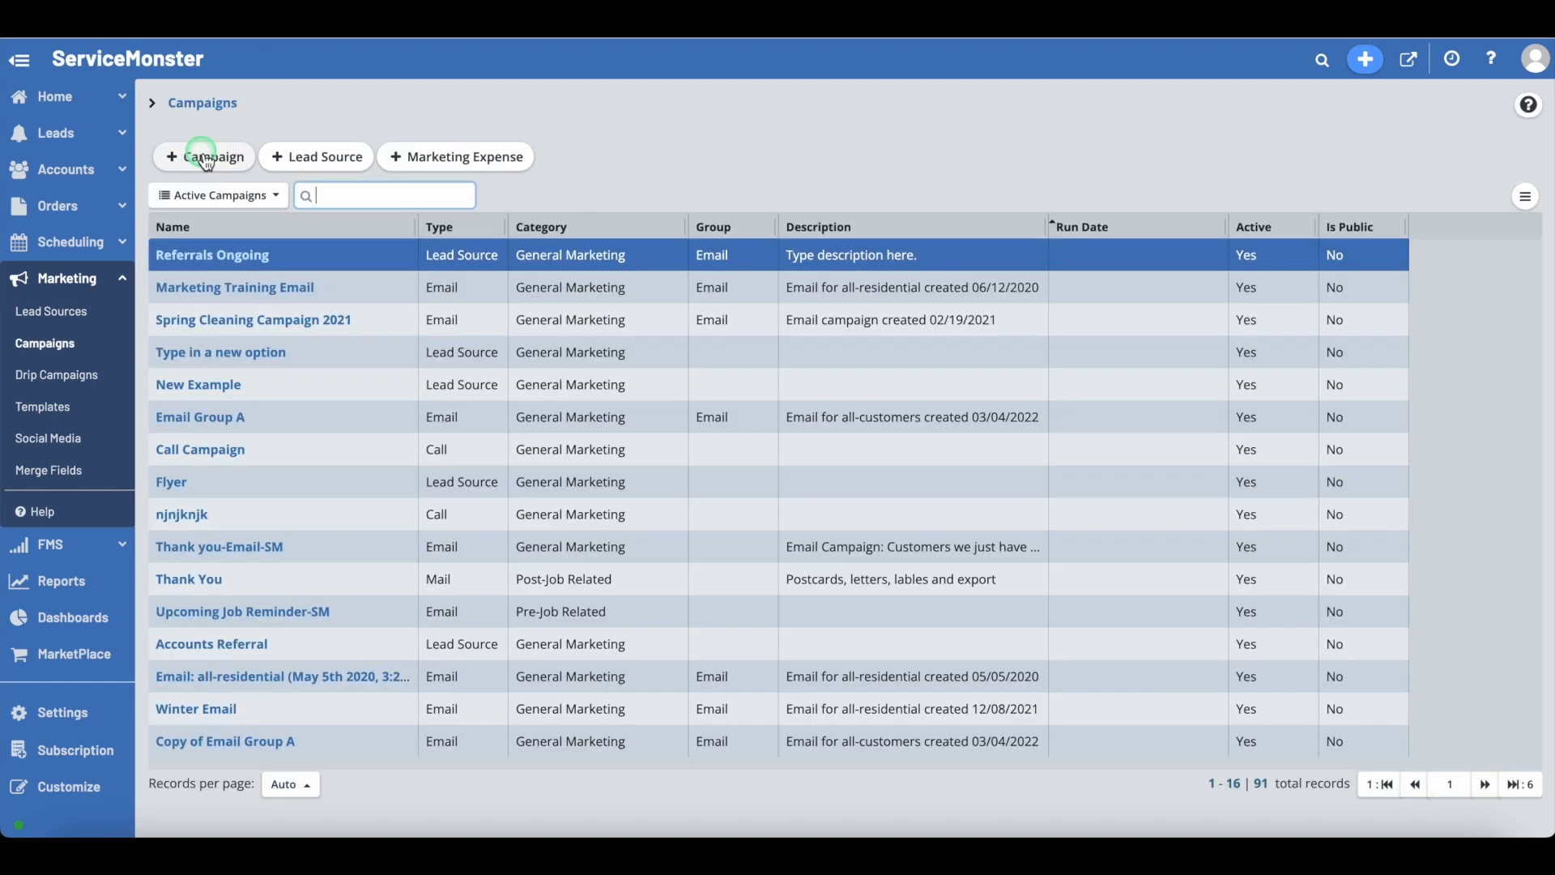
- Start a new Calls campaign from the campaign list with the audience All Active Customers
click(205, 159)
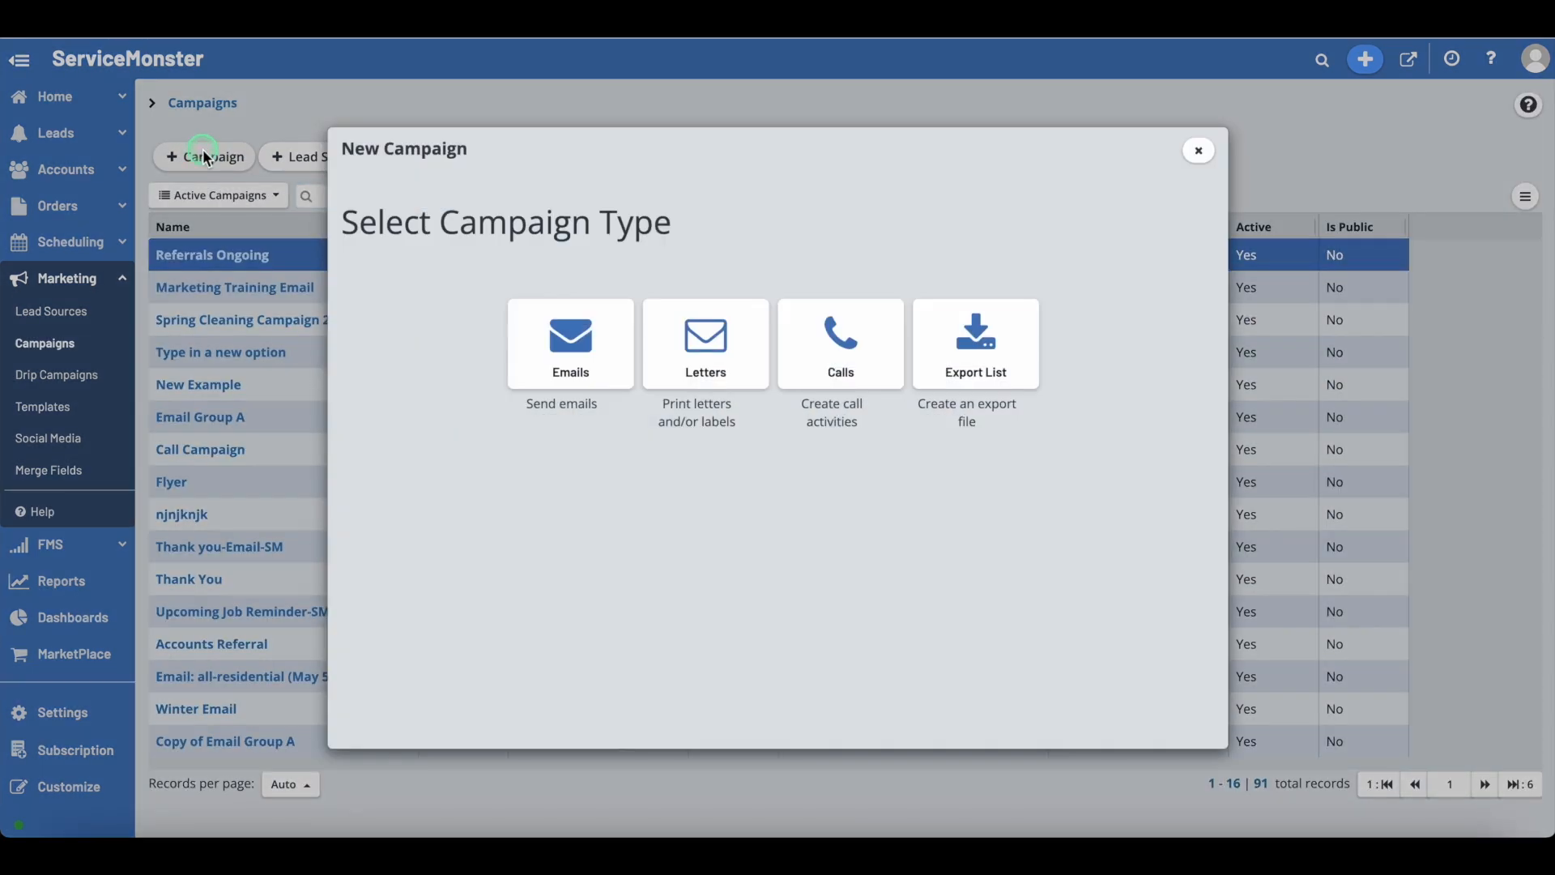
click(666, 387)
click(841, 361)
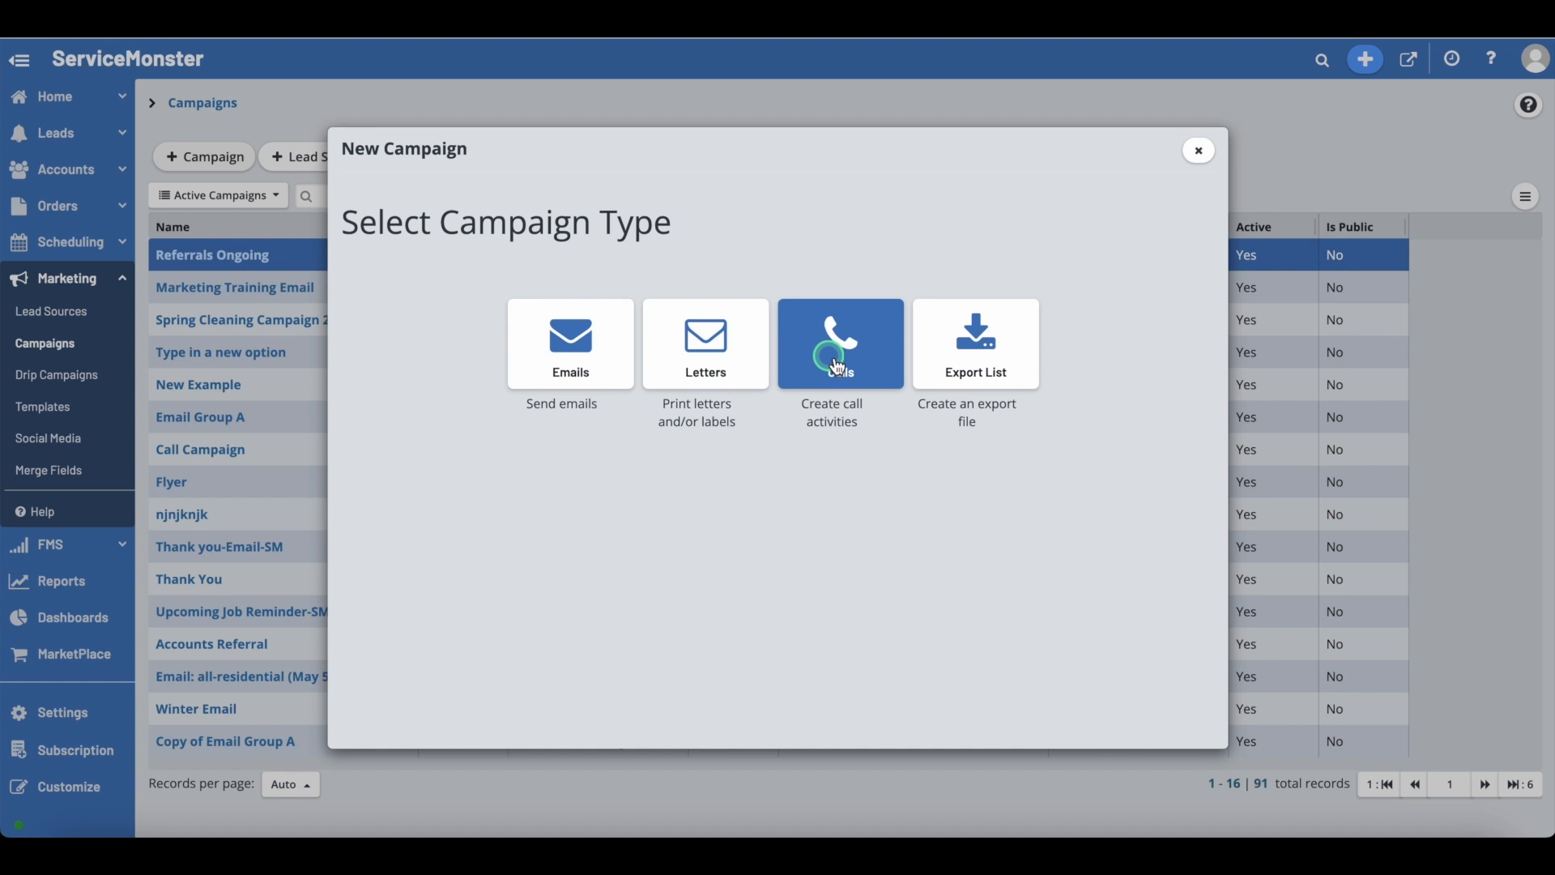
click(691, 338)
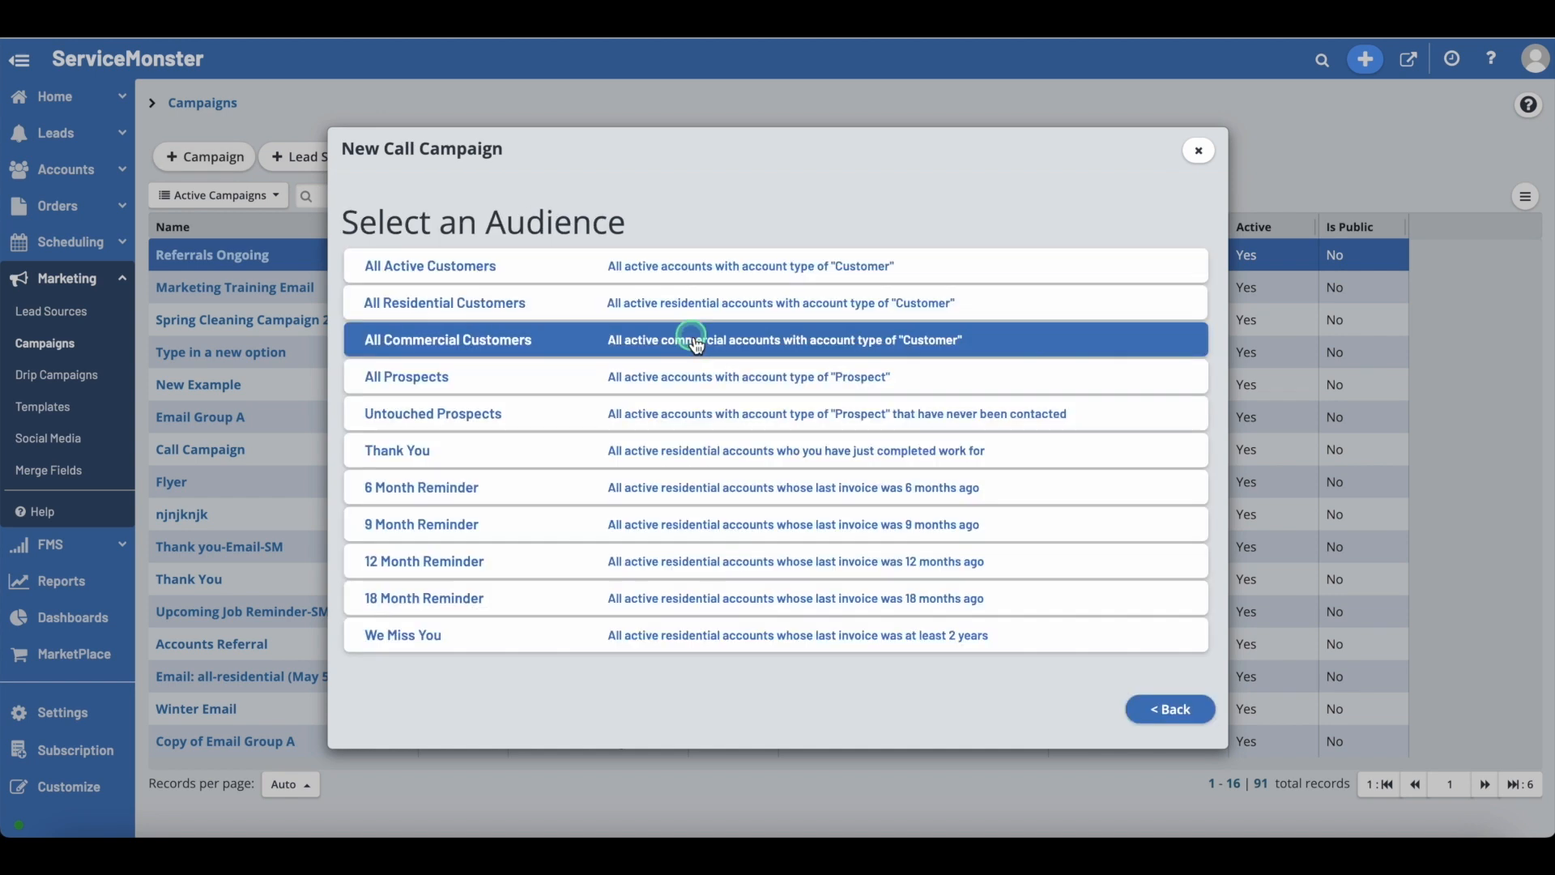
click(640, 278)
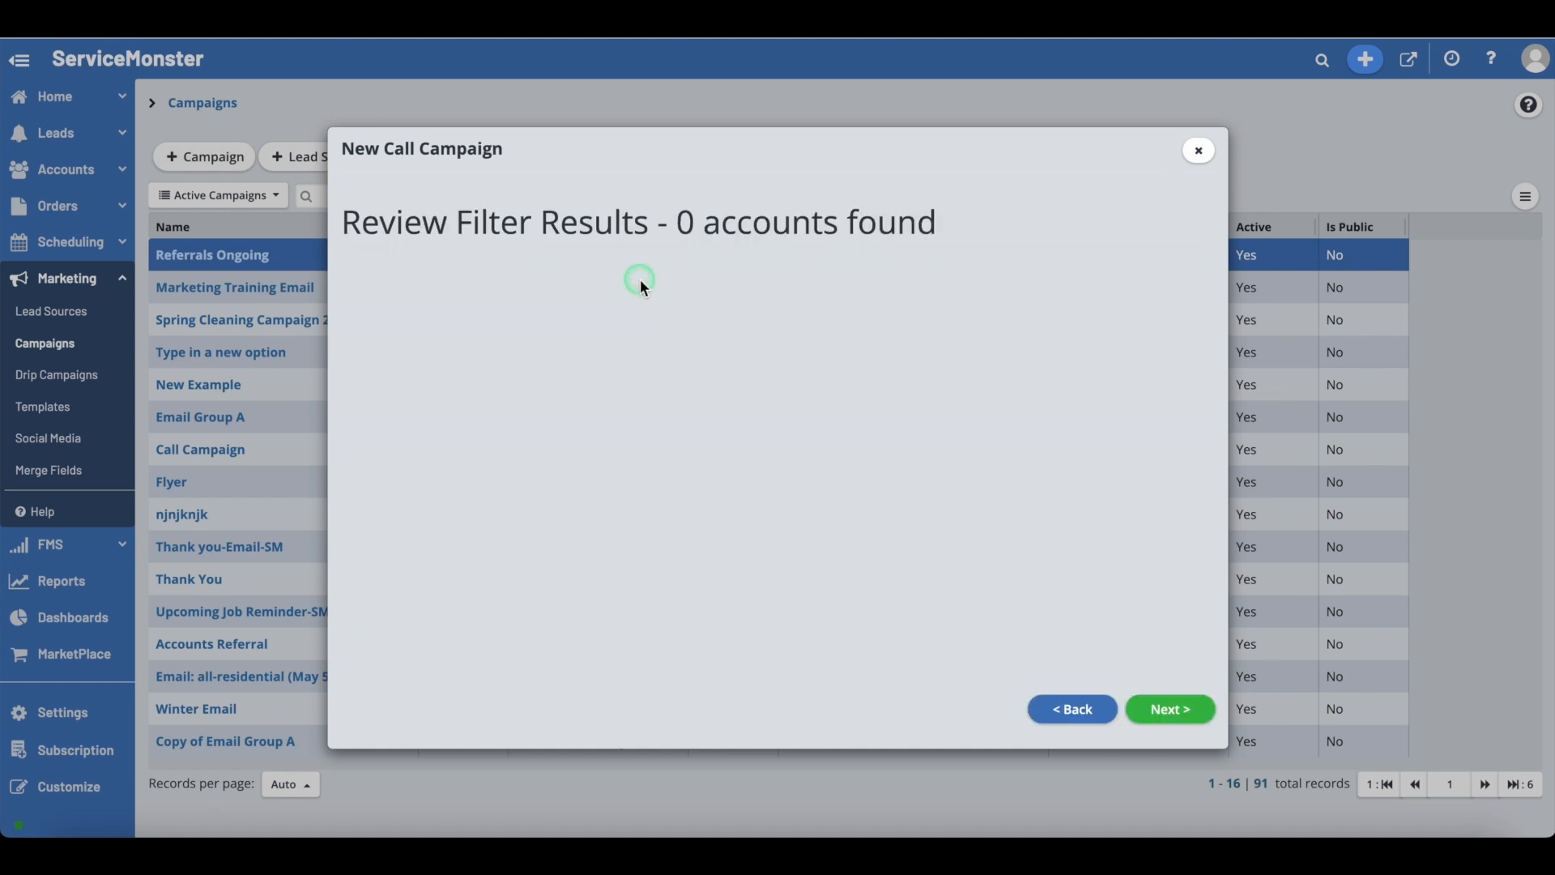
- Name the call campaign with the creator's first name followed by "Test Campaign" and save it for on-demand execution
click(1184, 707)
text(Elena's Test Campaign)
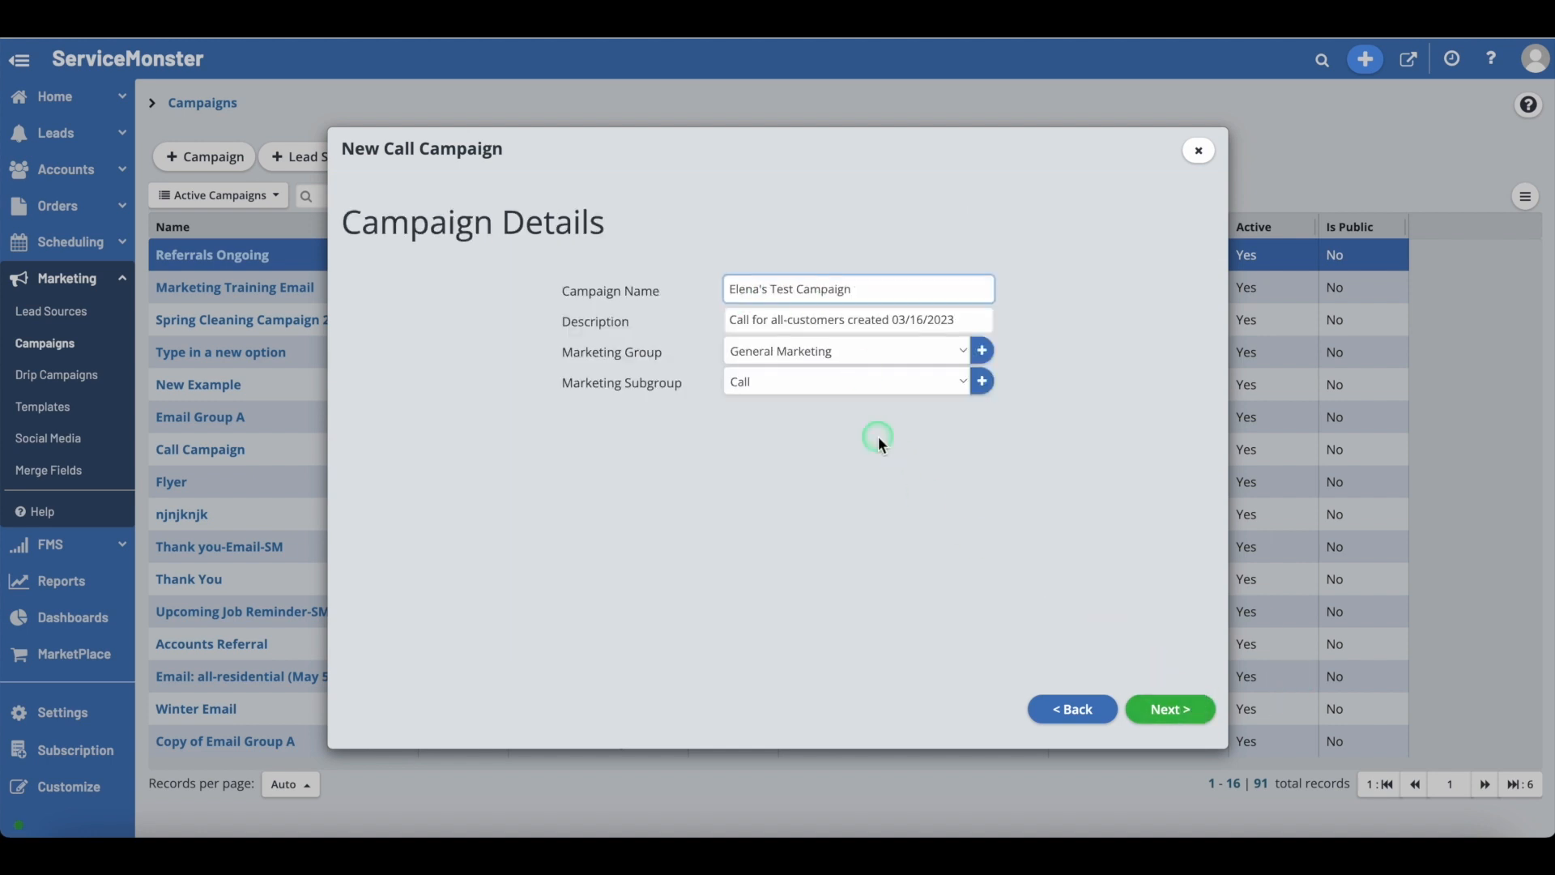
click(1179, 714)
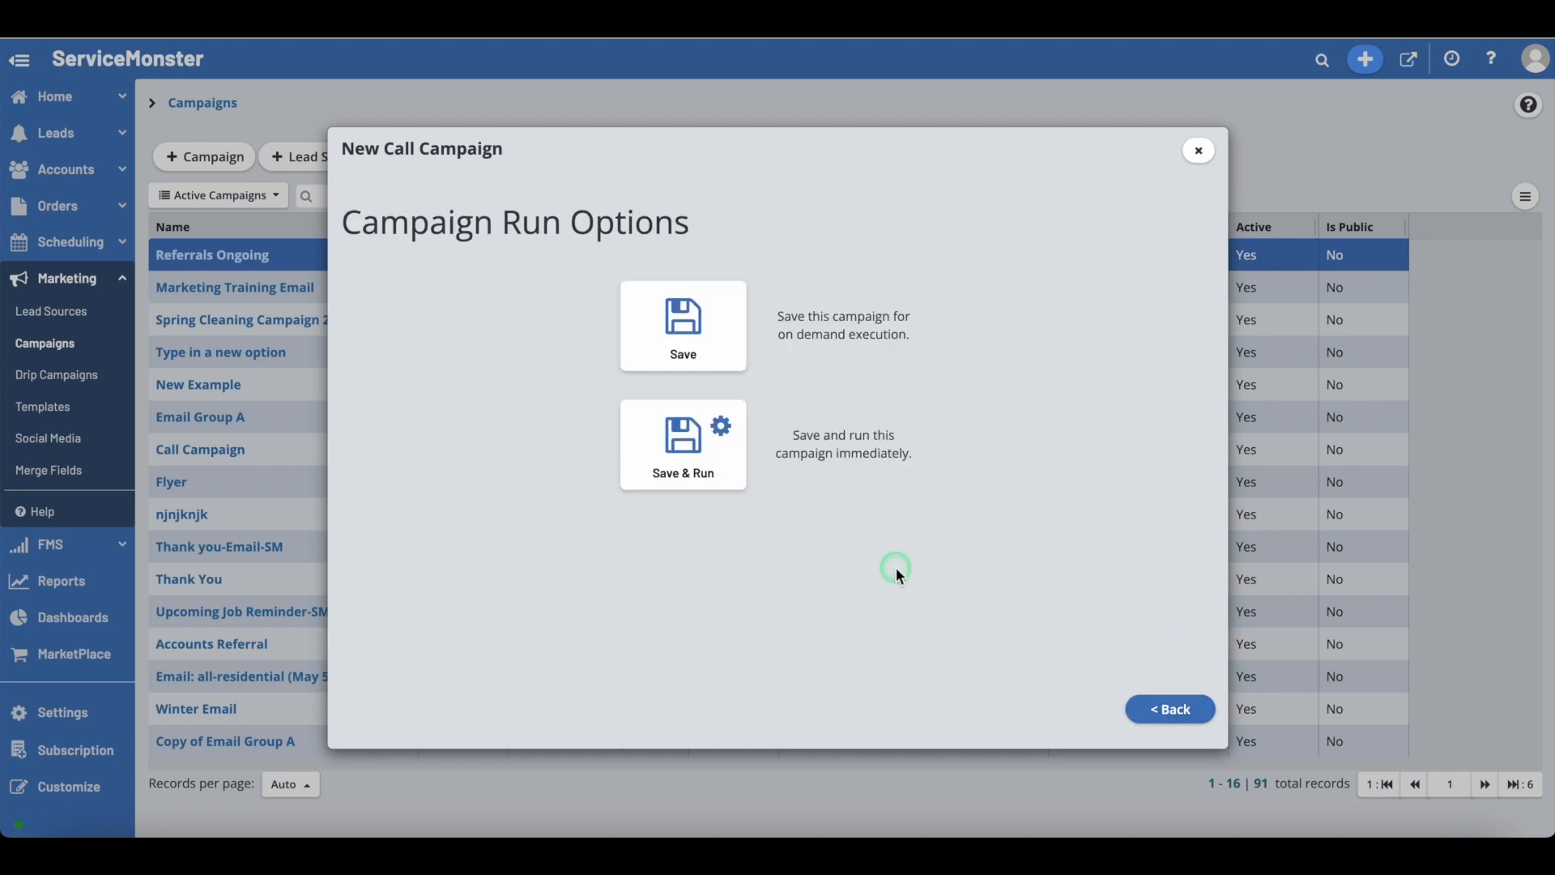
click(685, 334)
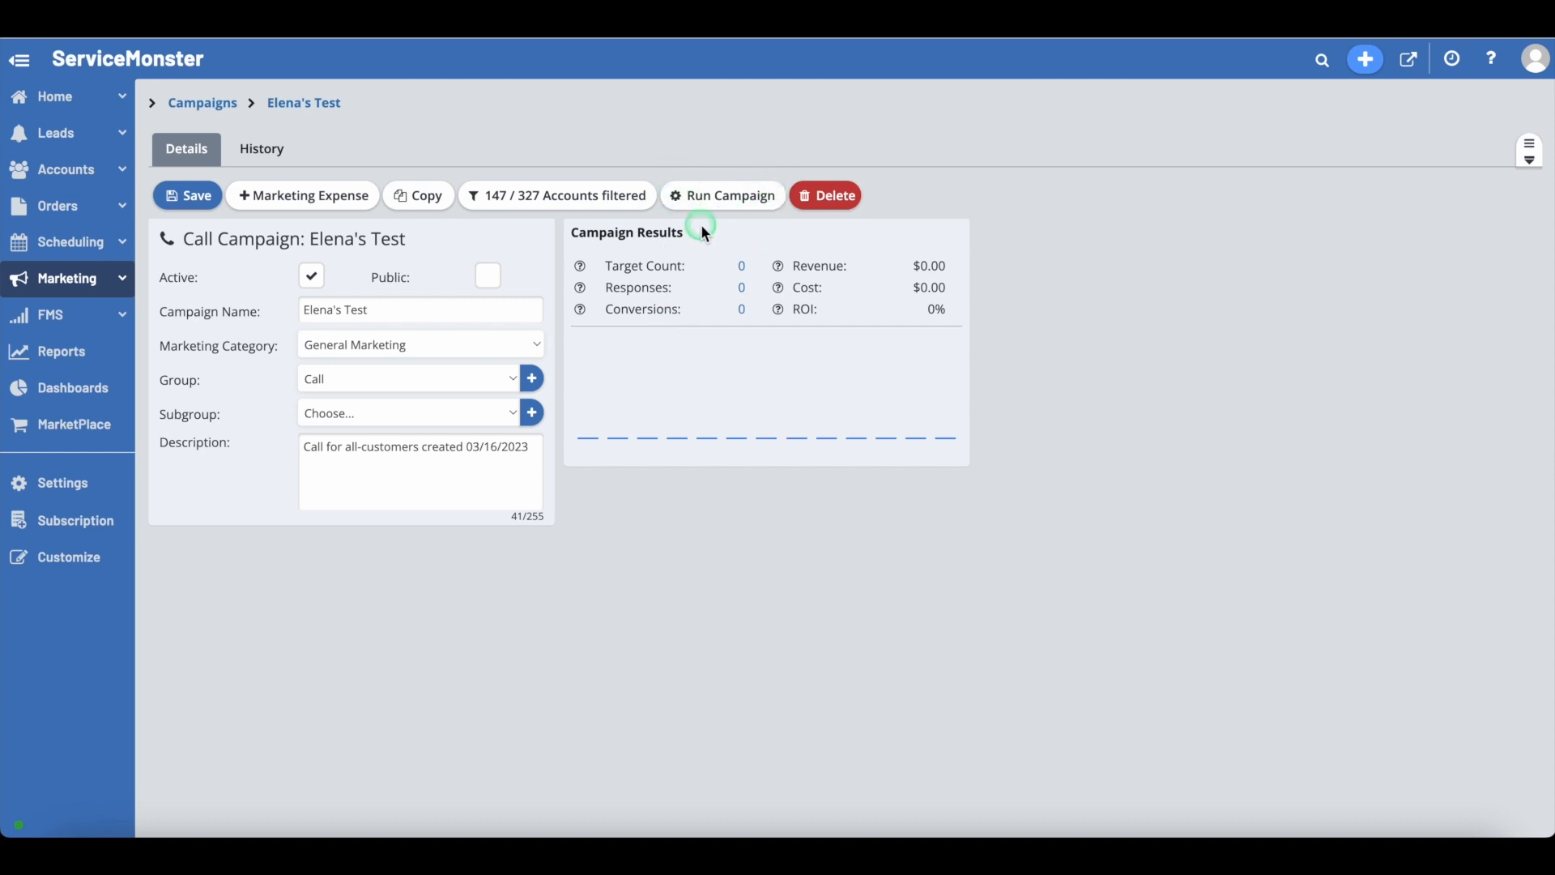
- Explore the call campaign's Create Call List options with call date 03/16/2023 and calls sent to All Users, and close them without running
click(697, 201)
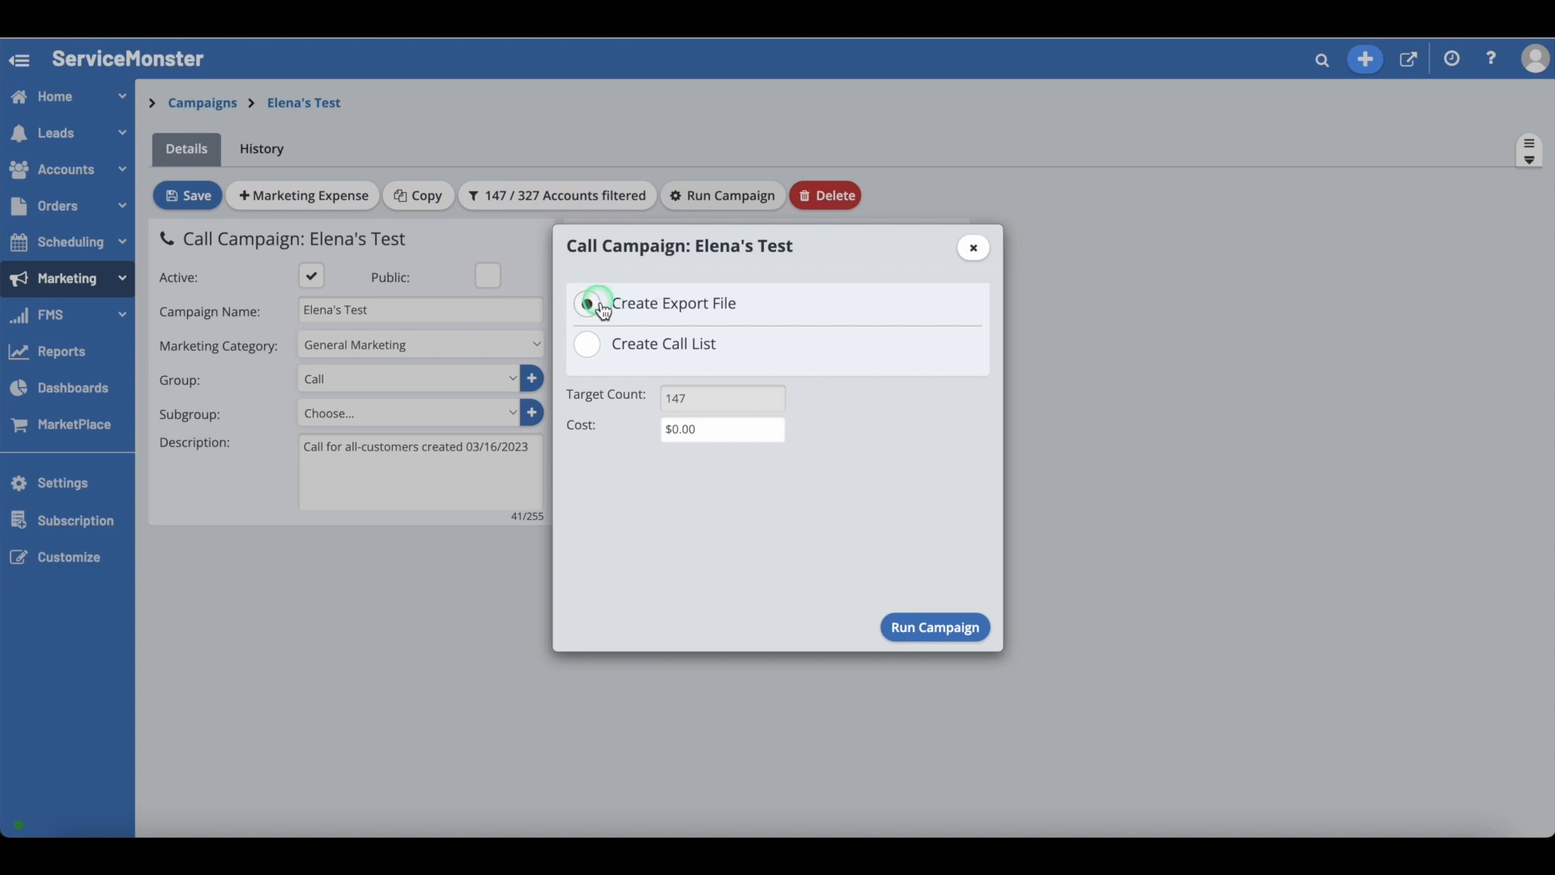
click(594, 348)
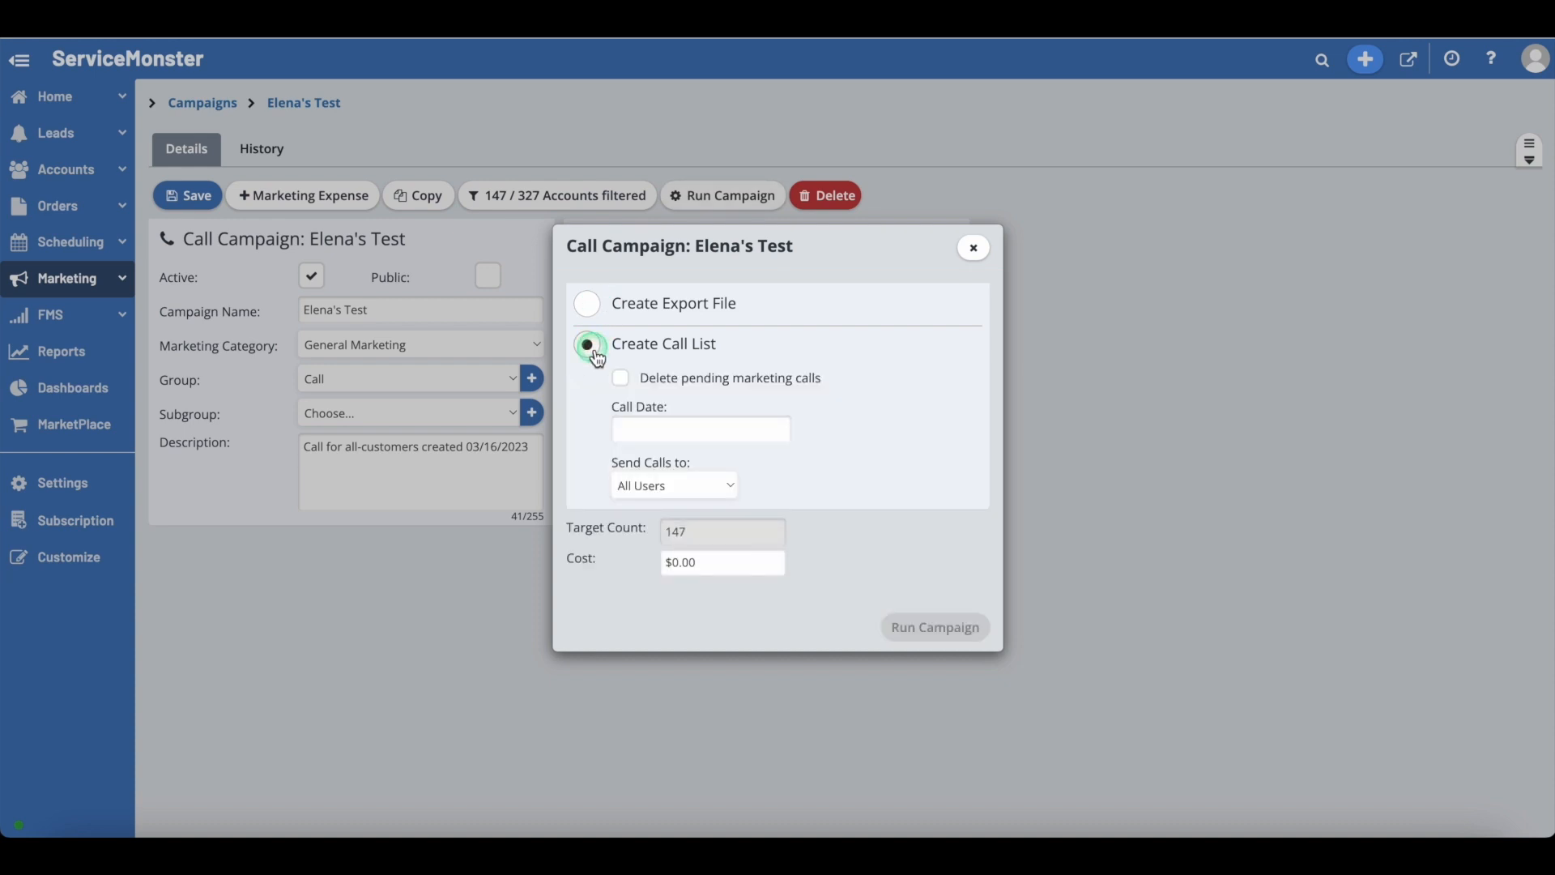
click(689, 357)
click(723, 486)
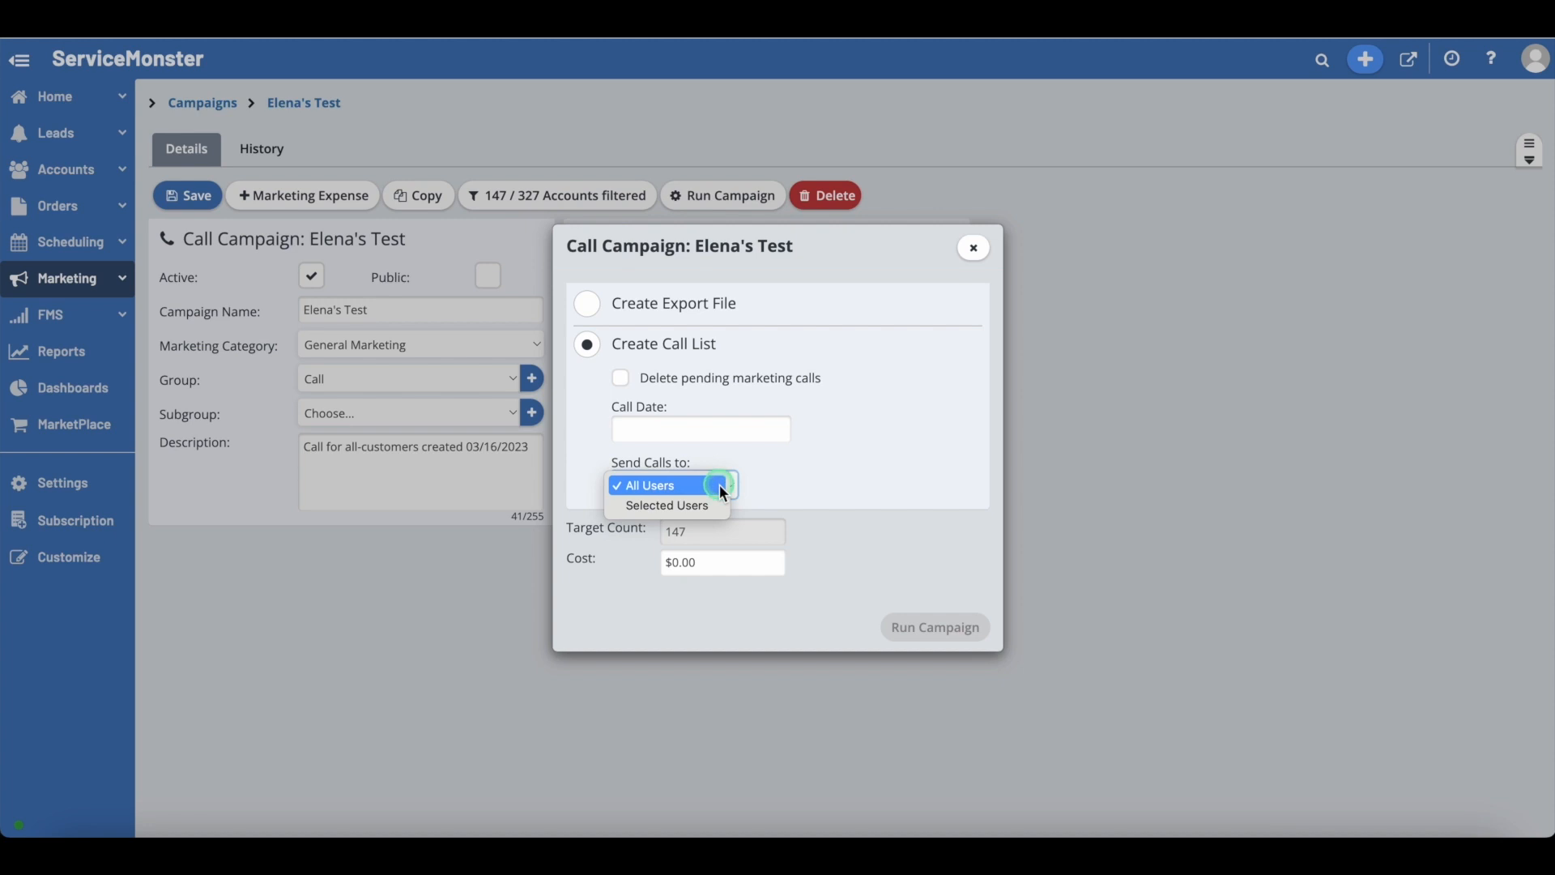
click(636, 529)
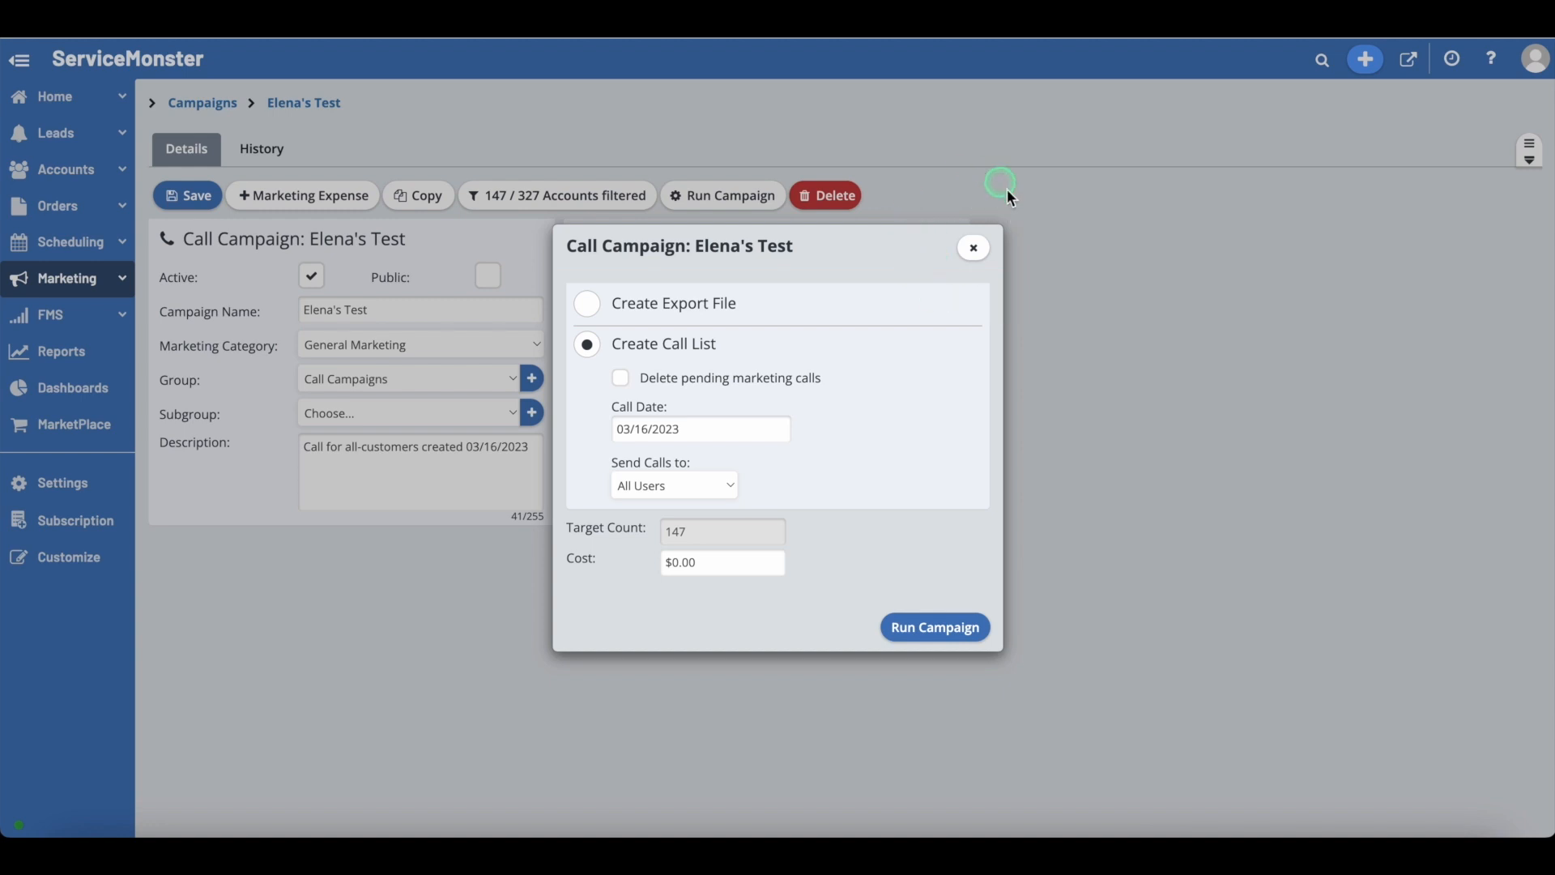
click(970, 257)
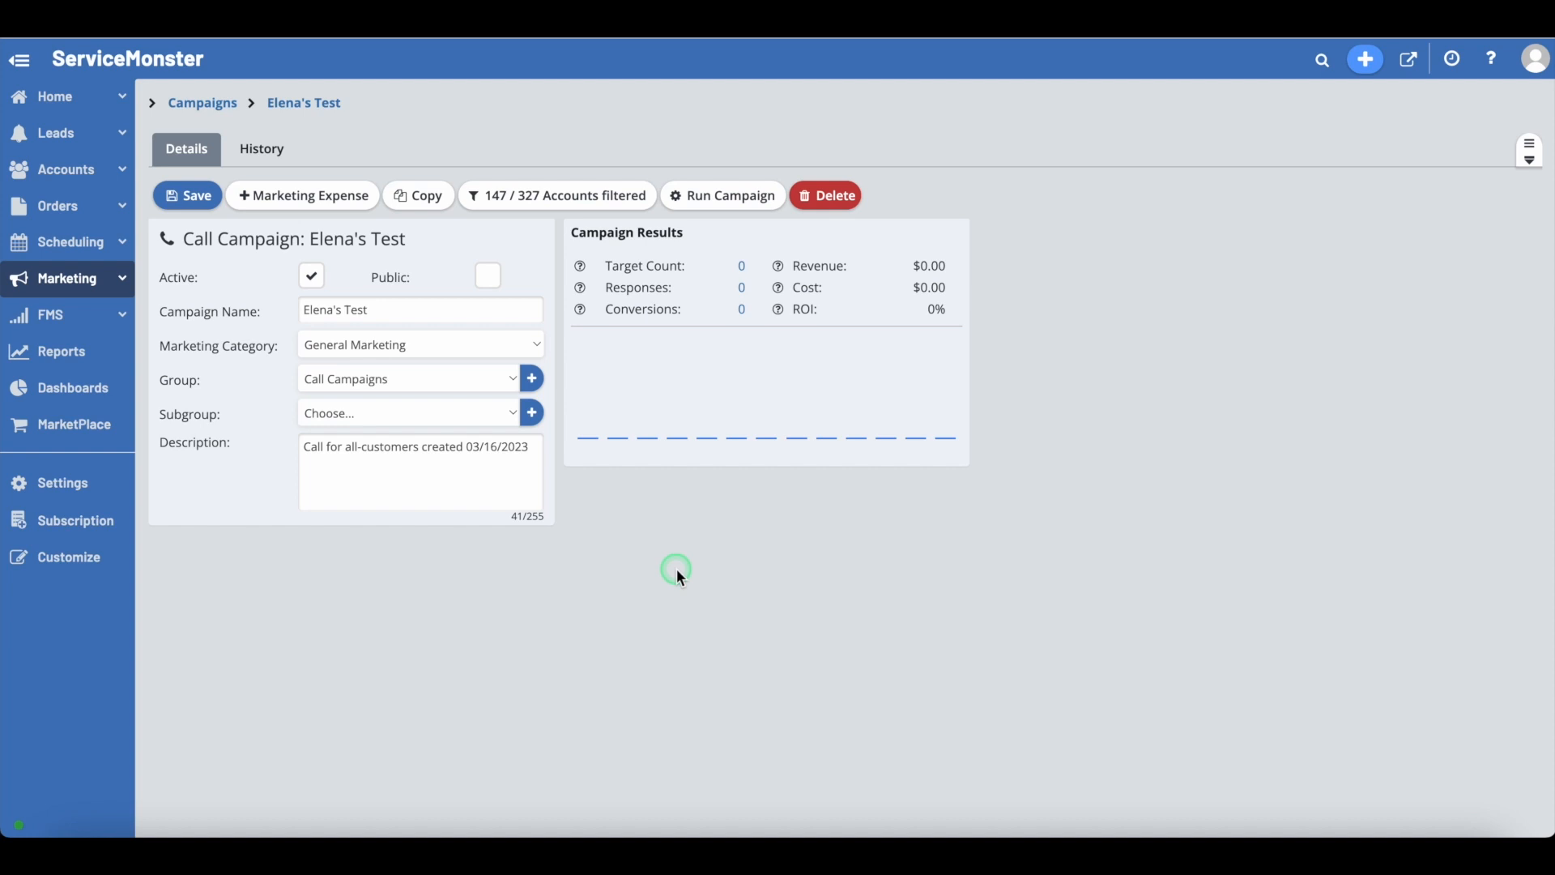
- Open the account activities list and examine the pending activities and the available list views
click(71, 171)
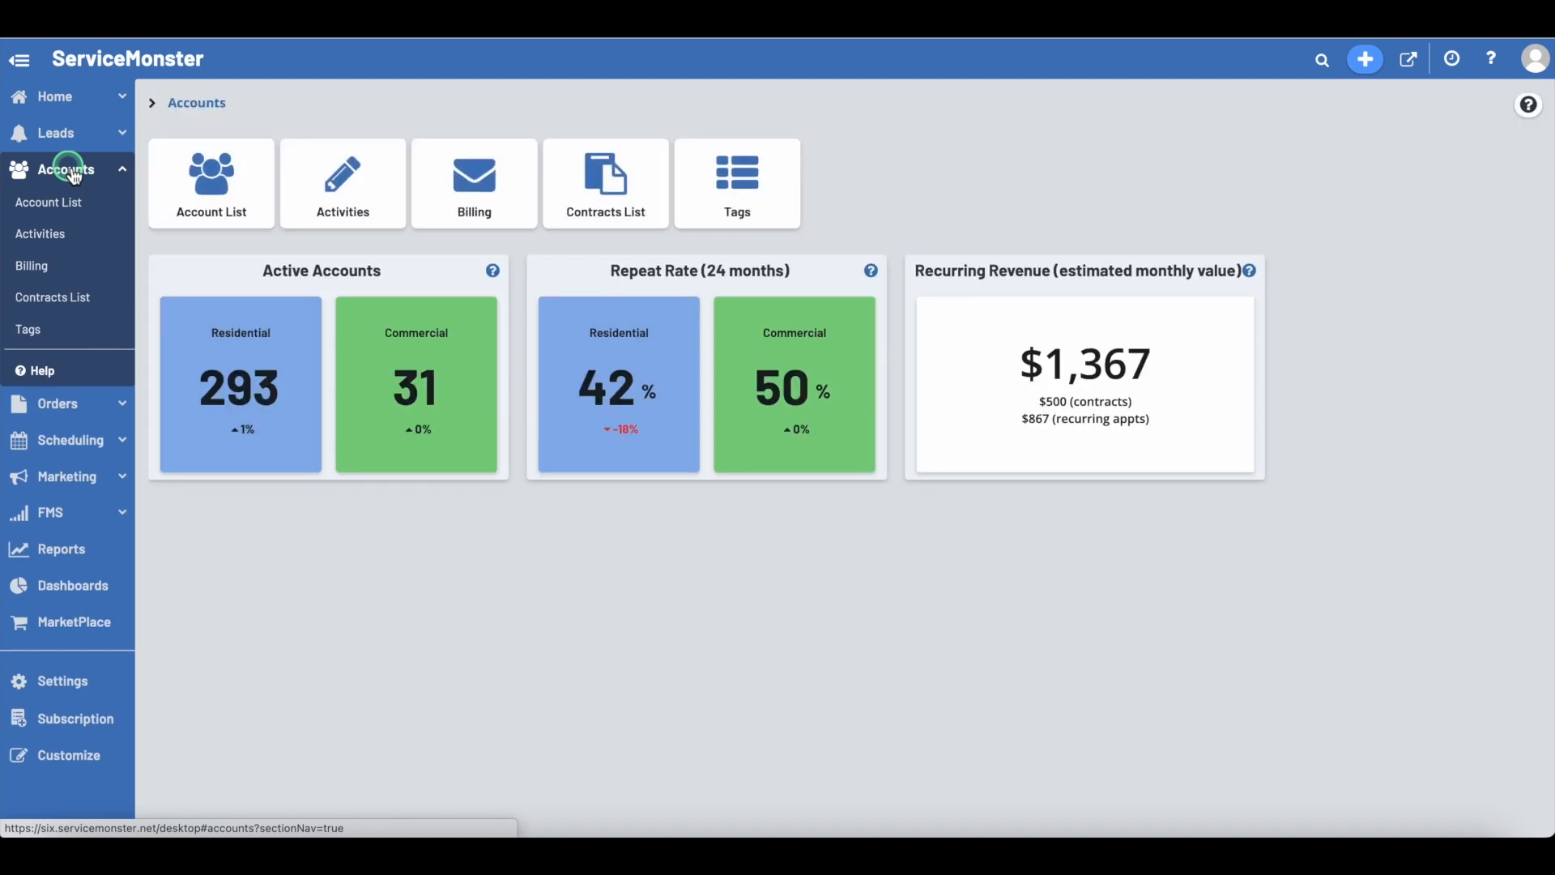
click(350, 191)
click(273, 224)
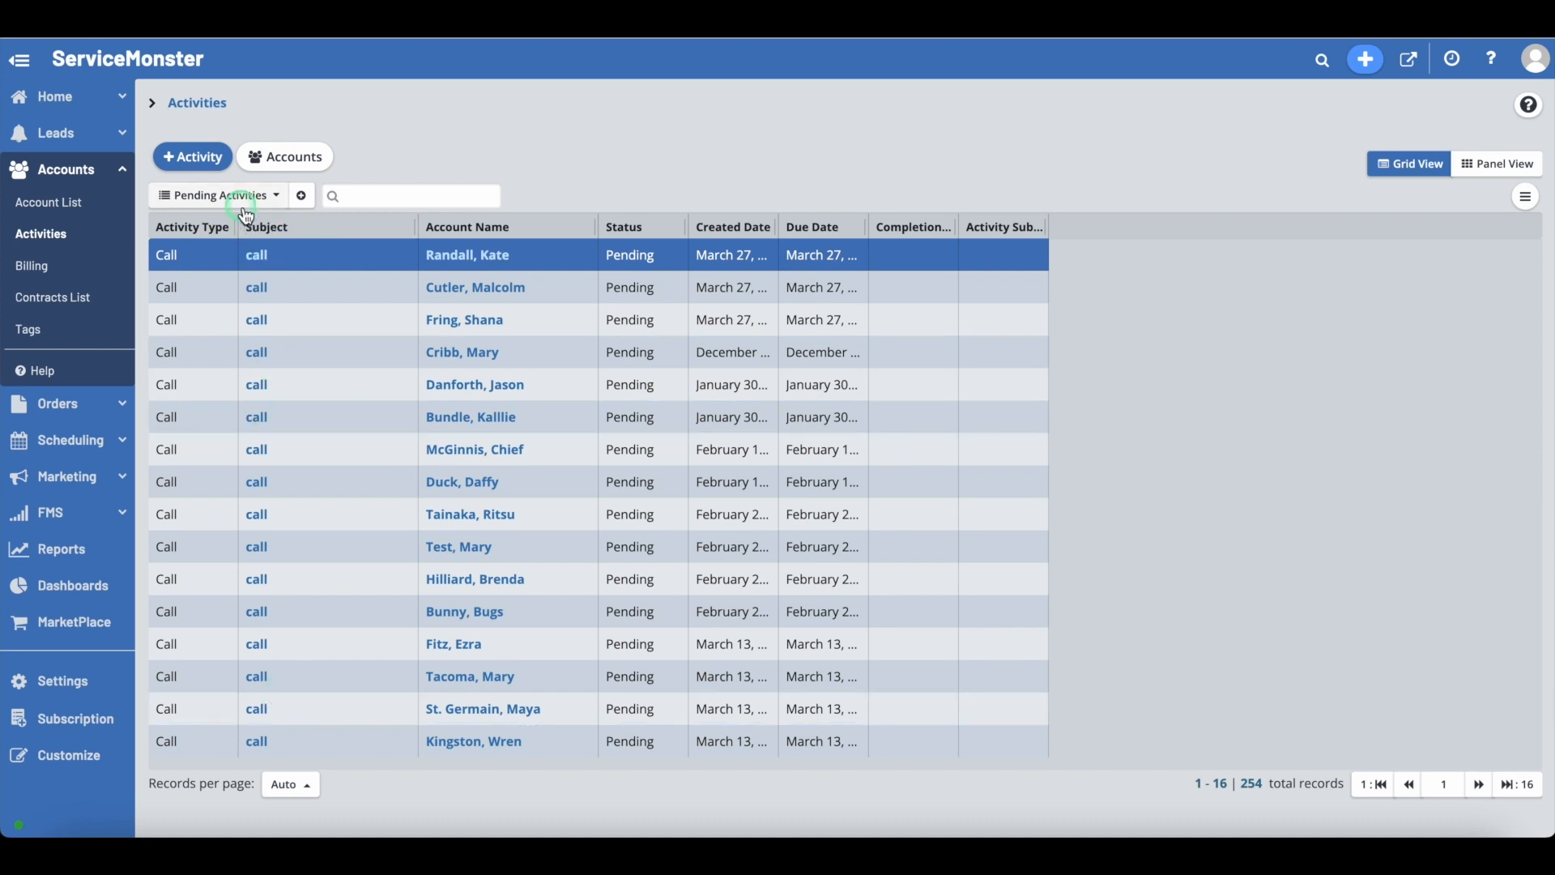
click(274, 197)
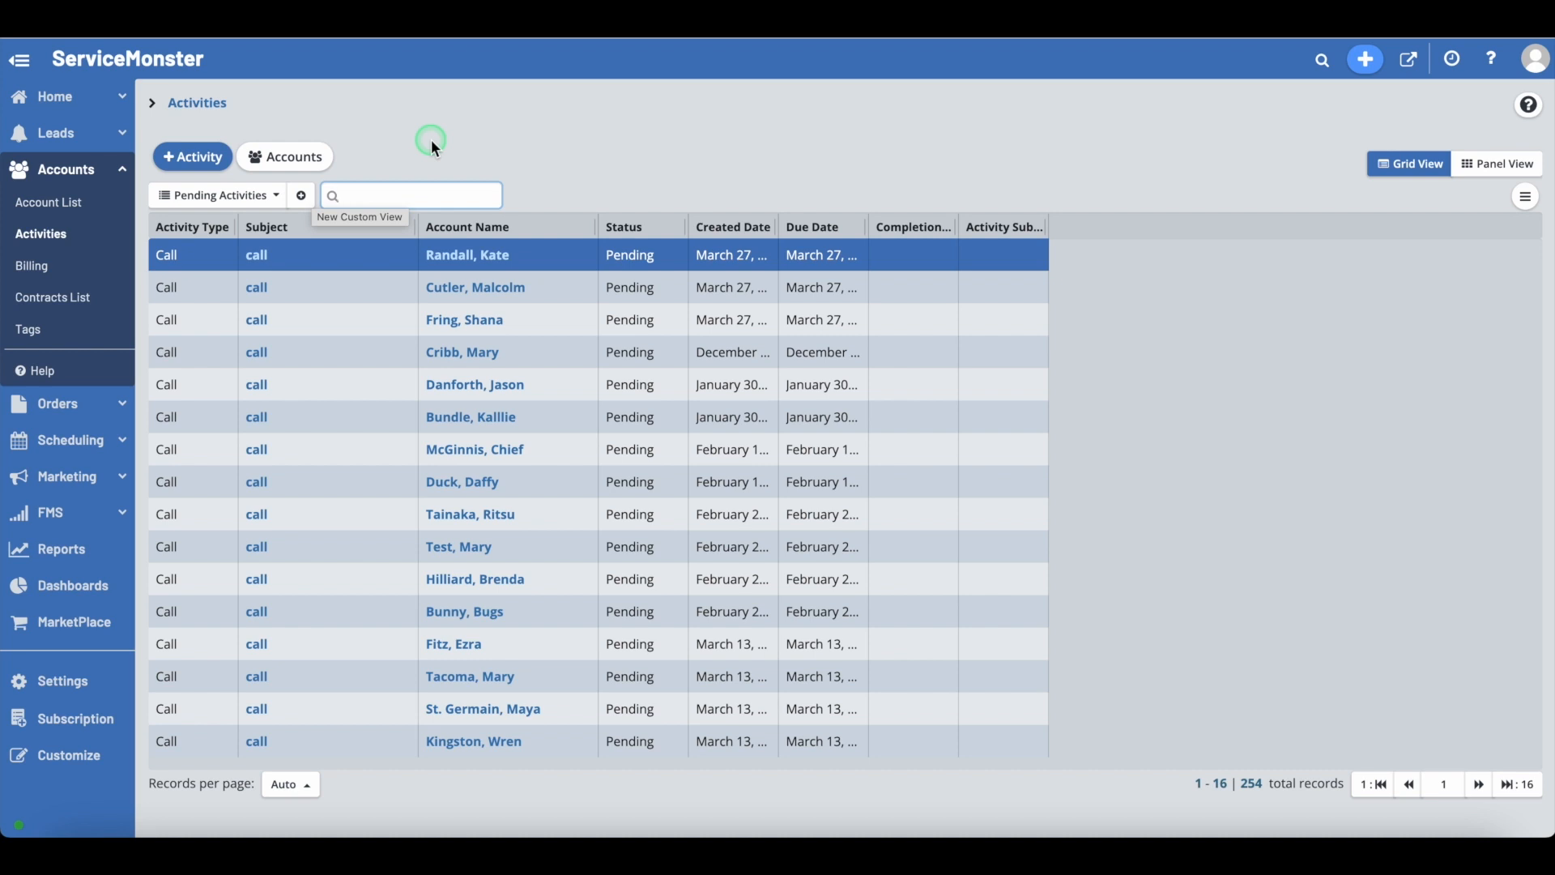
- Open the marketing report Campaign Results - Lifetime ROI
click(68, 556)
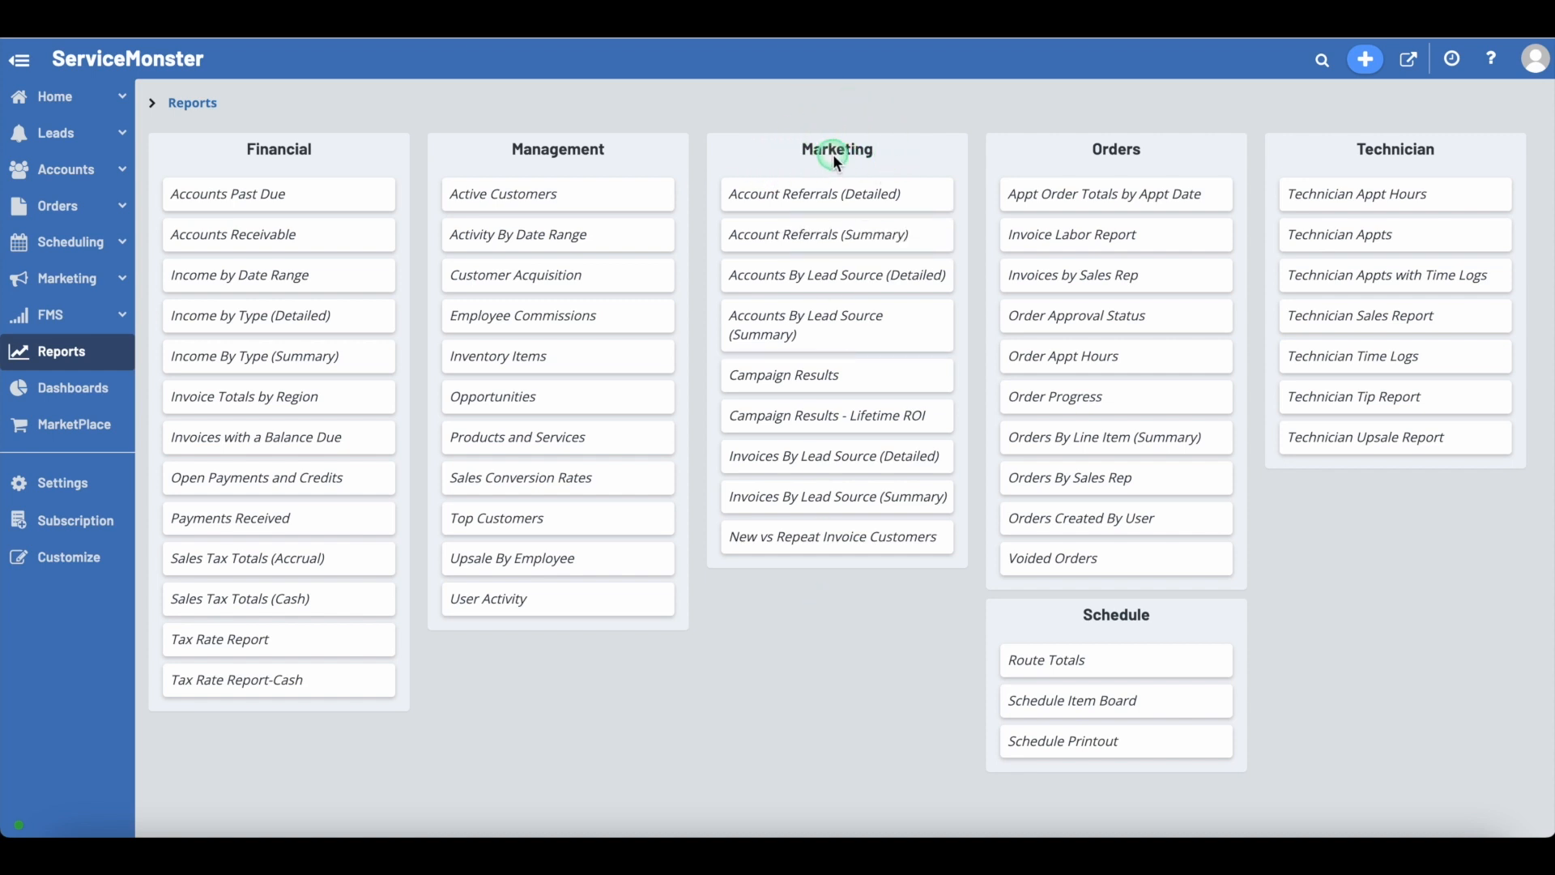
click(810, 423)
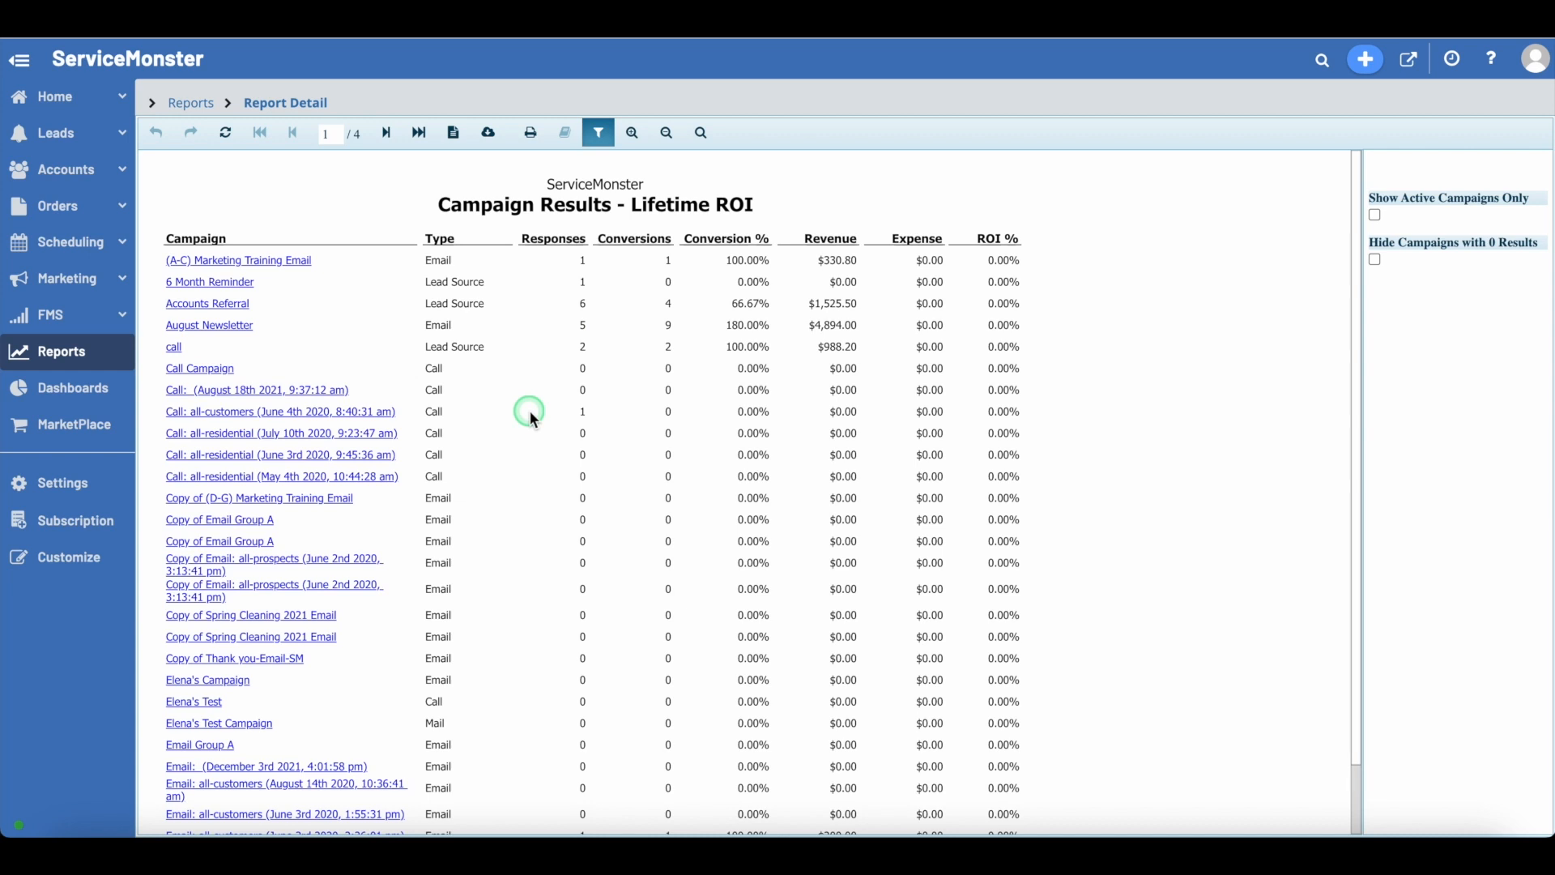